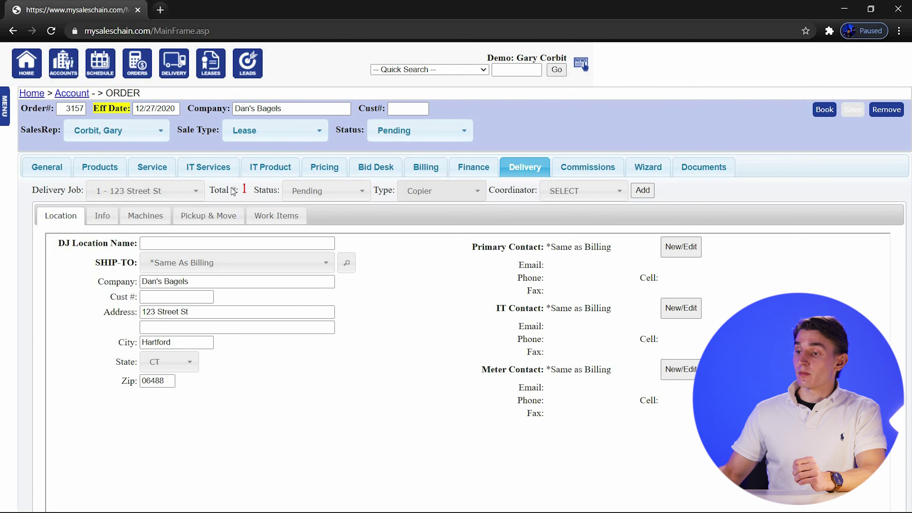
# Keep delivery job 1 selected, set its ship-to address to 123 Bread Lane, and save order 3157.
pyautogui.tripleClick(253, 185)
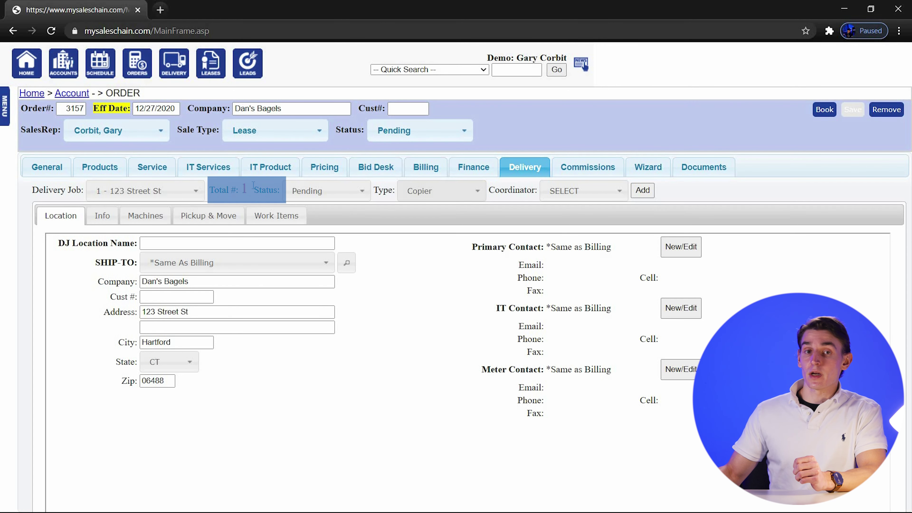
pyautogui.click(187, 196)
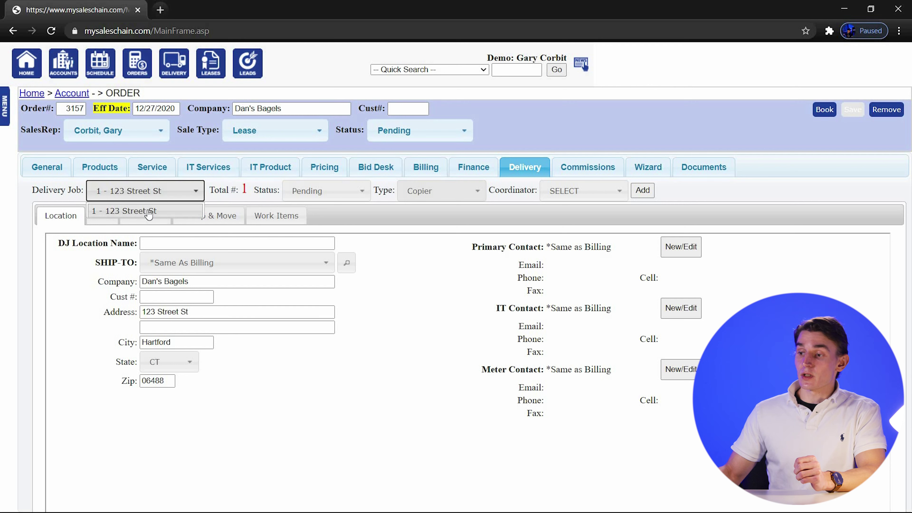
pyautogui.click(187, 196)
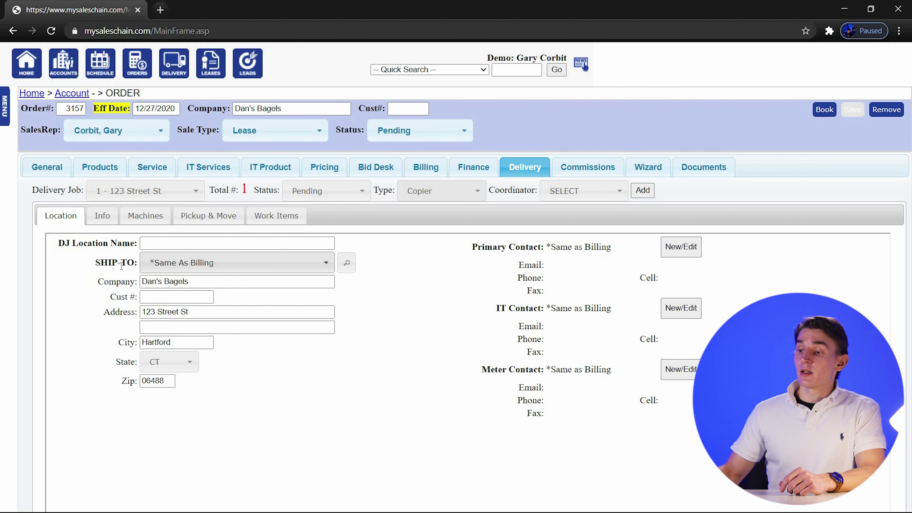
pyautogui.moveTo(95, 265); pyautogui.dragTo(136, 267)
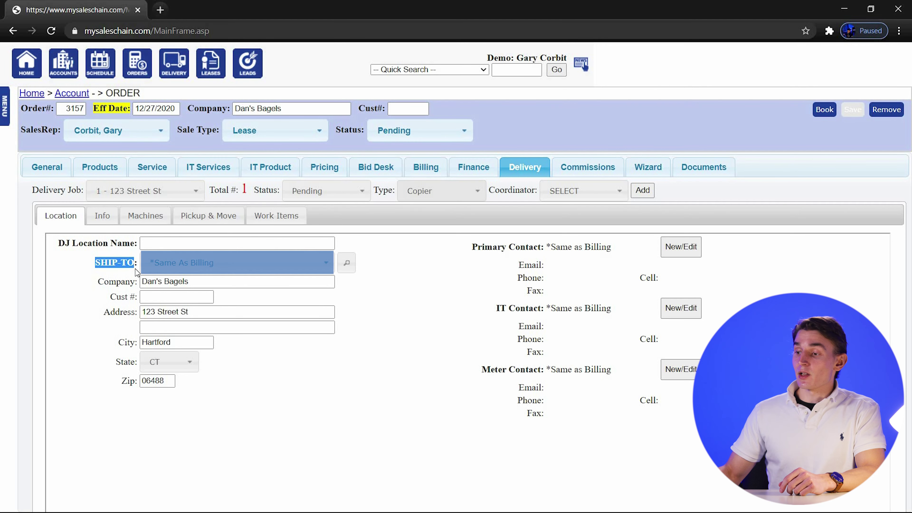
pyautogui.click(334, 276)
pyautogui.click(322, 270)
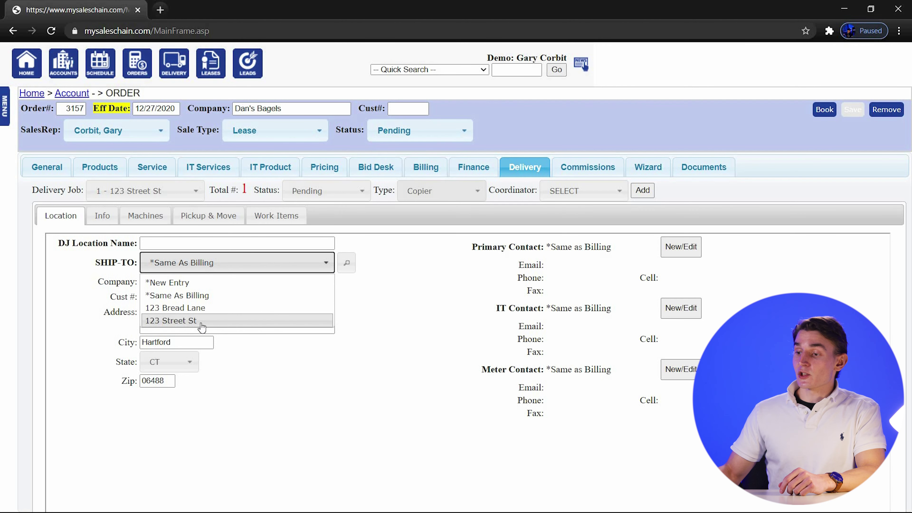
pyautogui.click(197, 315)
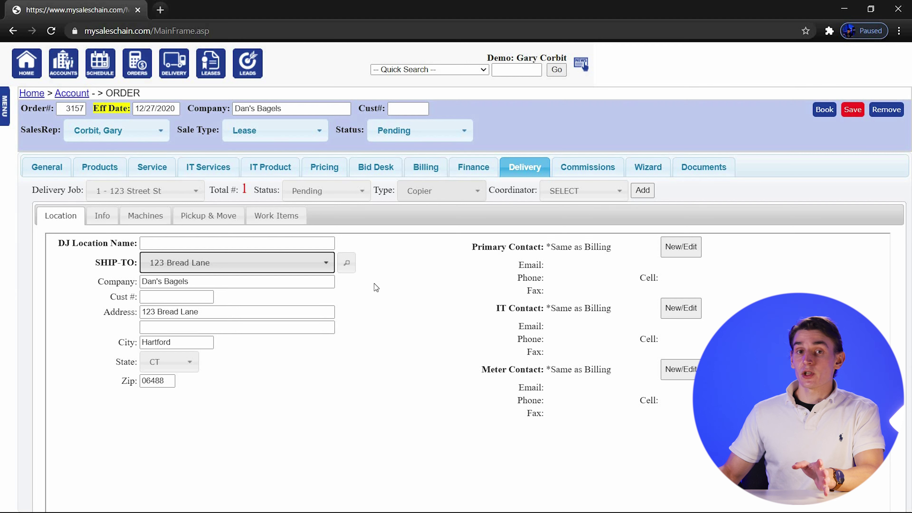
pyautogui.click(855, 112)
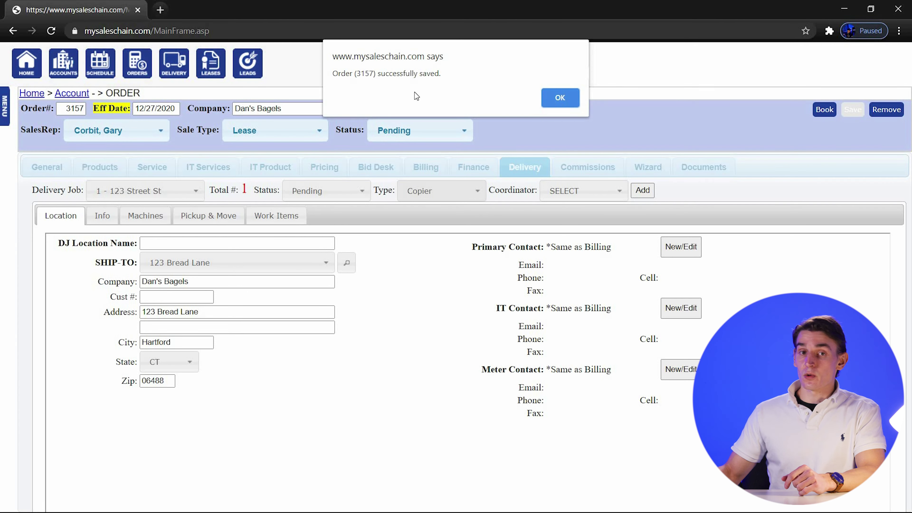
# Add a second delivery job of type Copier to the order.
pyautogui.click(558, 107)
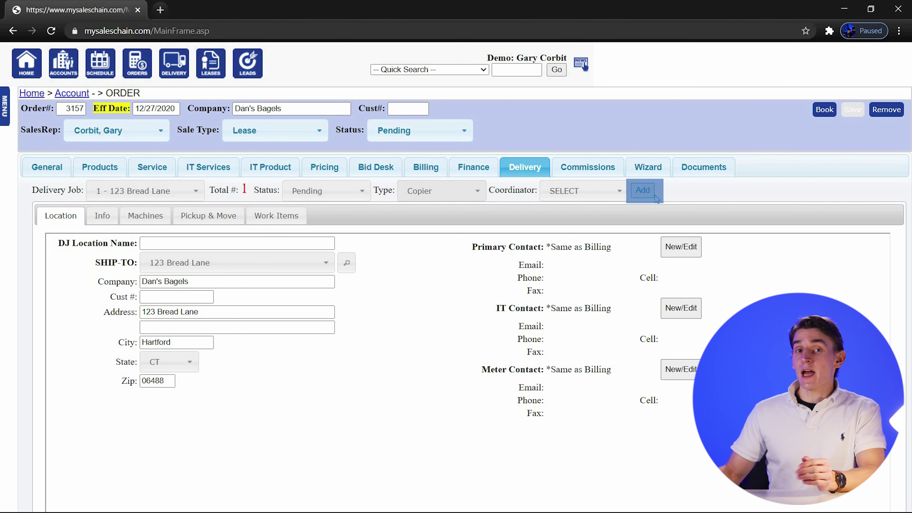
pyautogui.click(643, 190)
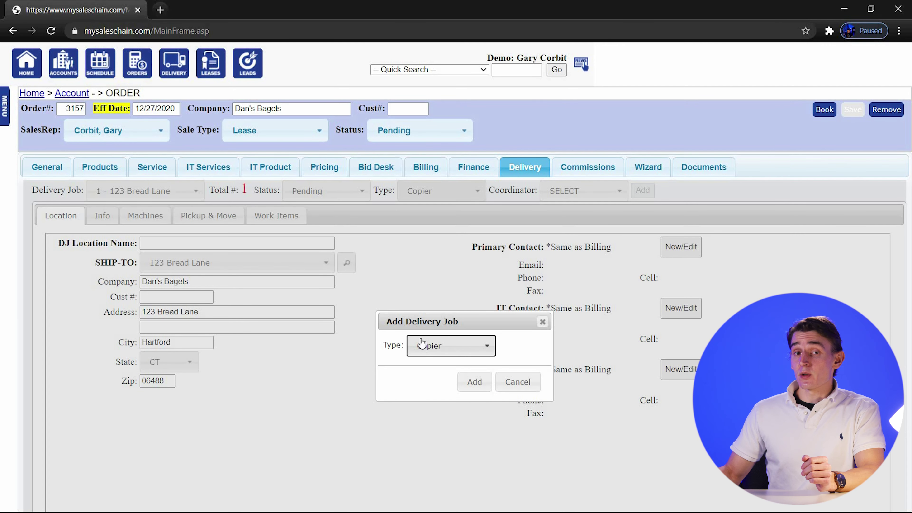
pyautogui.click(466, 384)
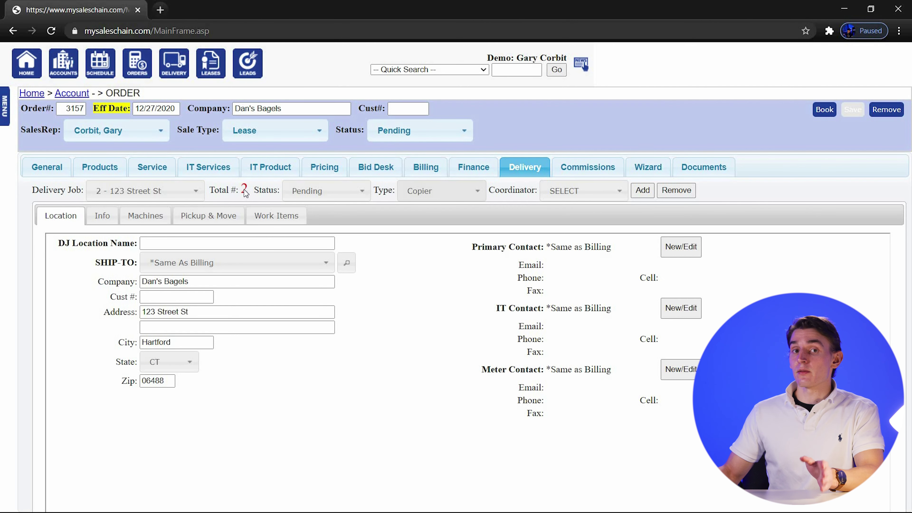
# Ship delivery job 2 to 123 Street St and save the order.
pyautogui.click(196, 191)
pyautogui.click(213, 200)
pyautogui.click(182, 191)
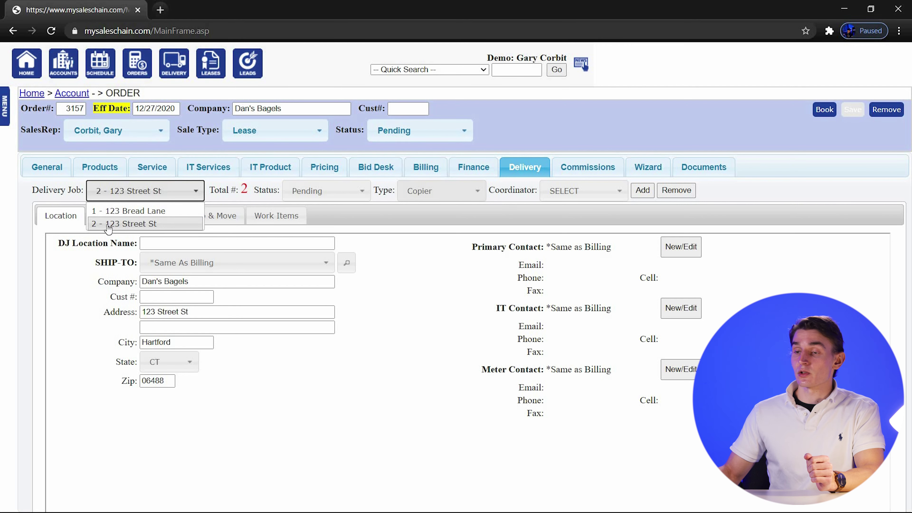
pyautogui.click(159, 191)
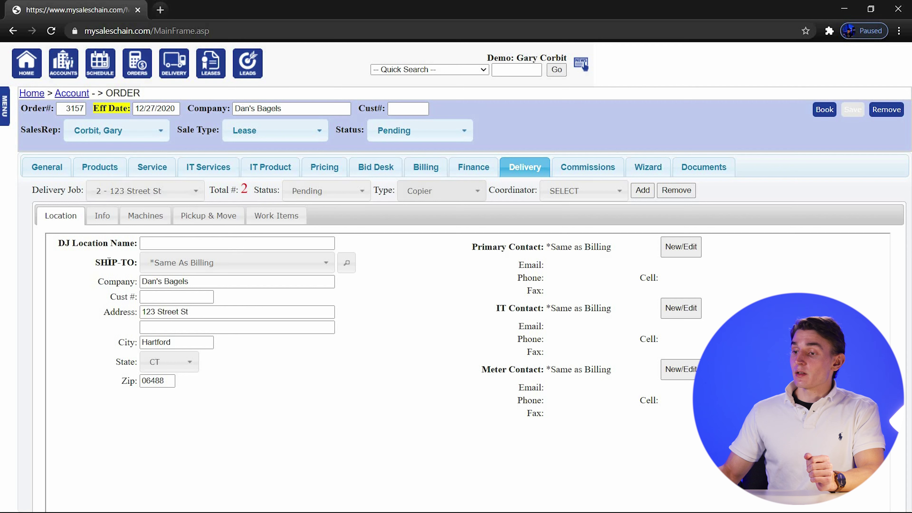
pyautogui.click(269, 262)
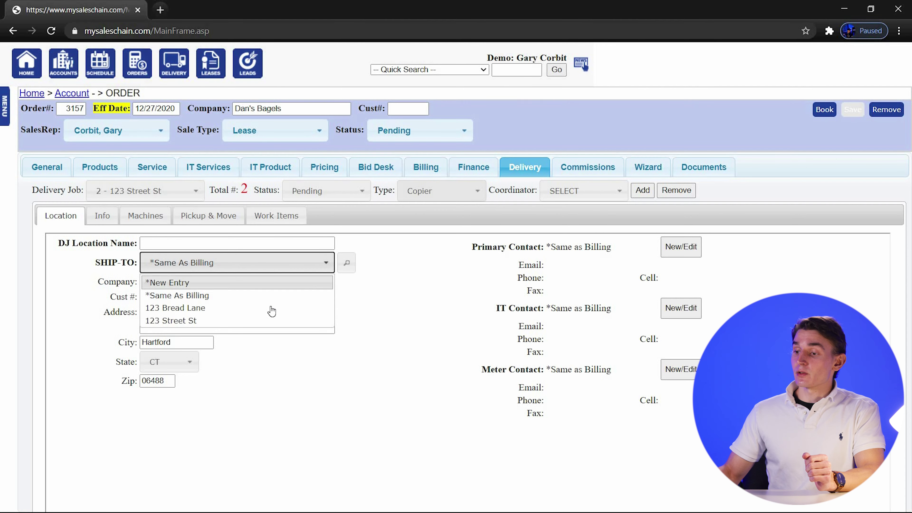
pyautogui.click(210, 321)
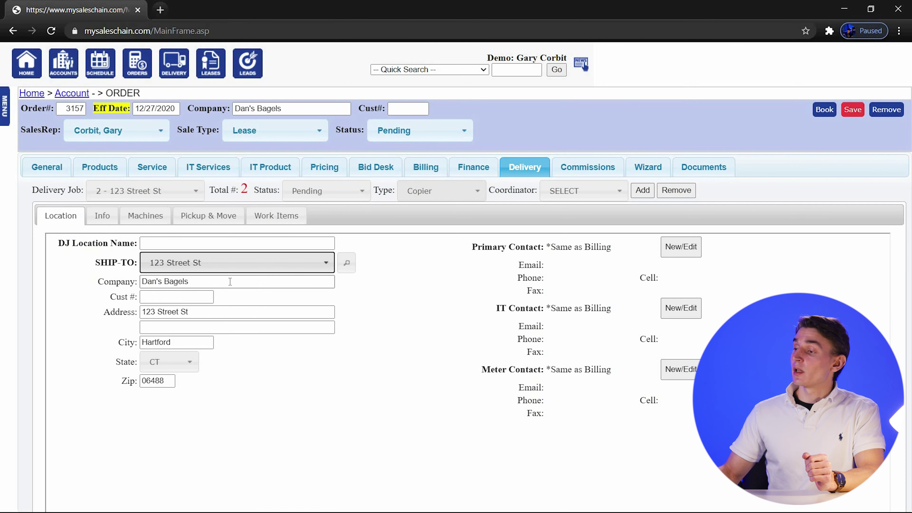
pyautogui.click(856, 111)
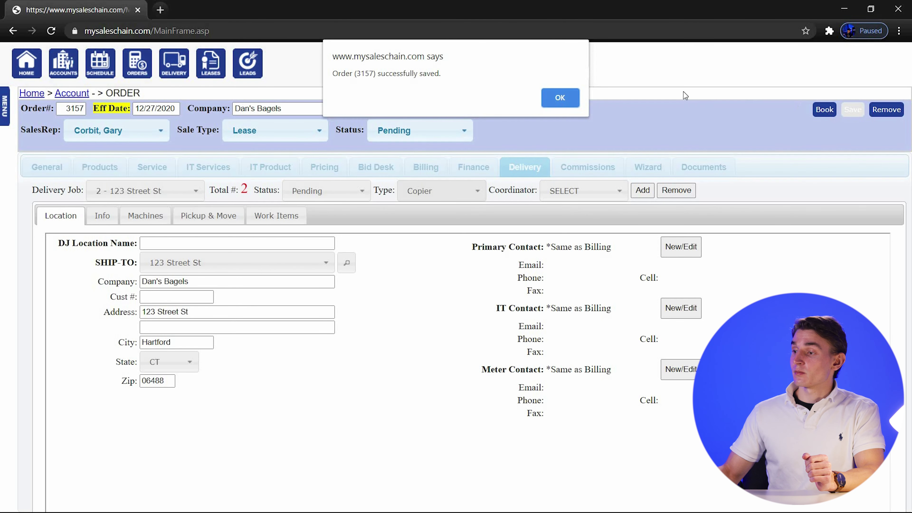
pyautogui.click(561, 99)
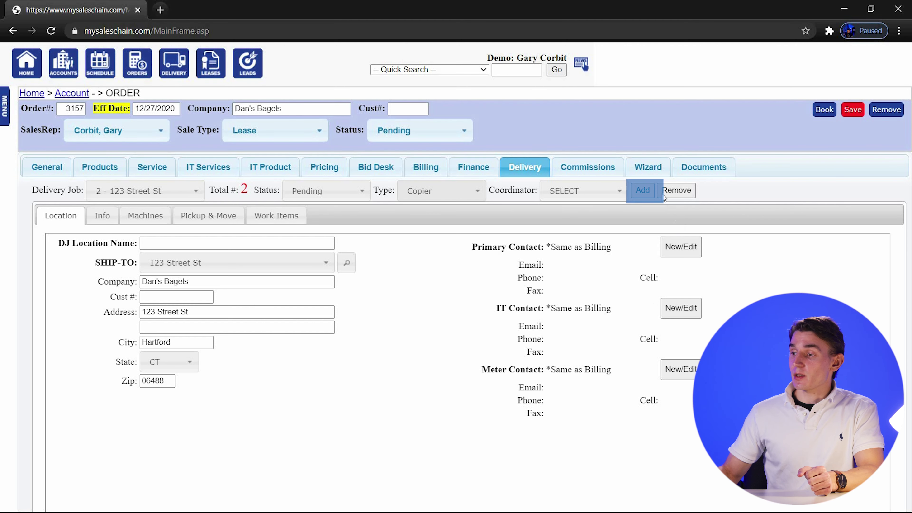
# Save pending changes and add a third Copier delivery job.
pyautogui.click(643, 190)
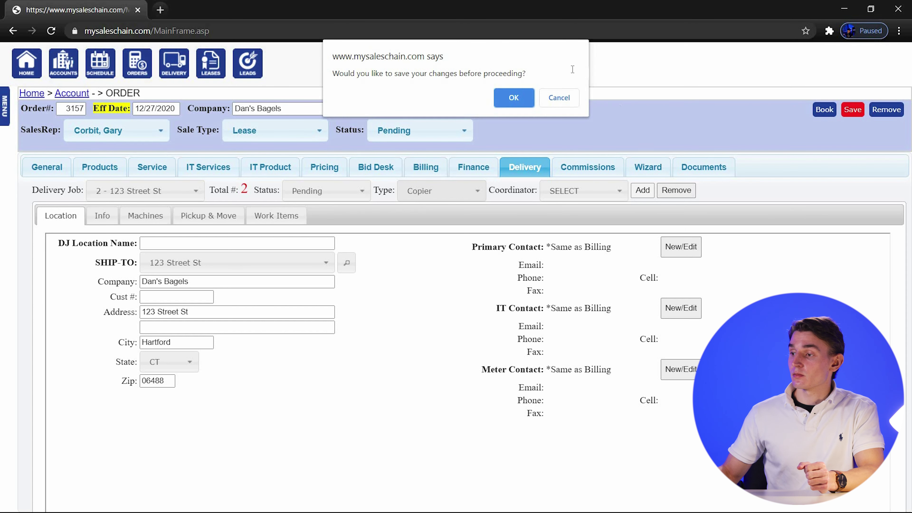
pyautogui.click(514, 99)
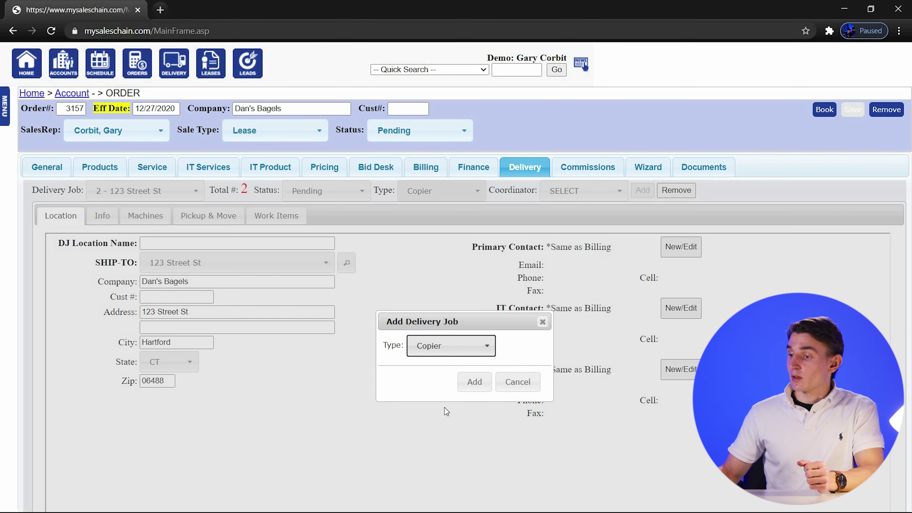
pyautogui.click(468, 393)
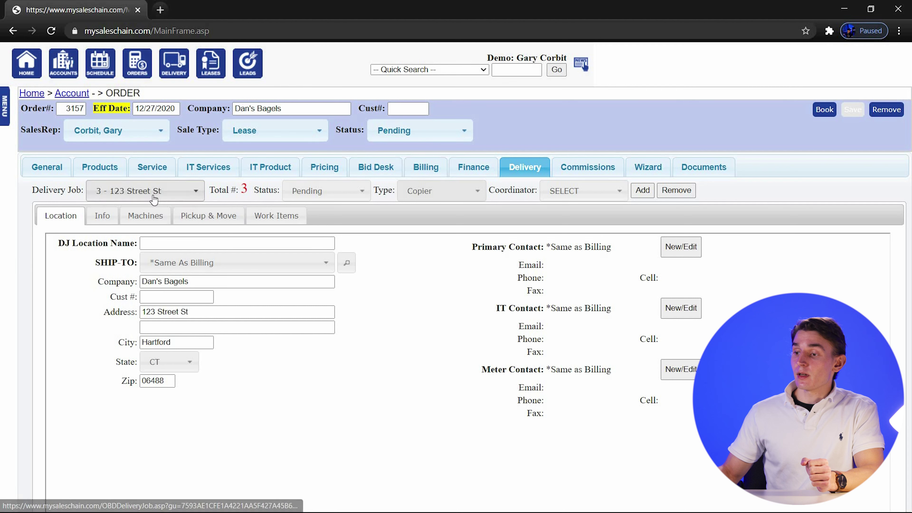
# Select delivery job 3 and bring up its ship-to address choices.
pyautogui.click(163, 196)
pyautogui.tripleClick(257, 197)
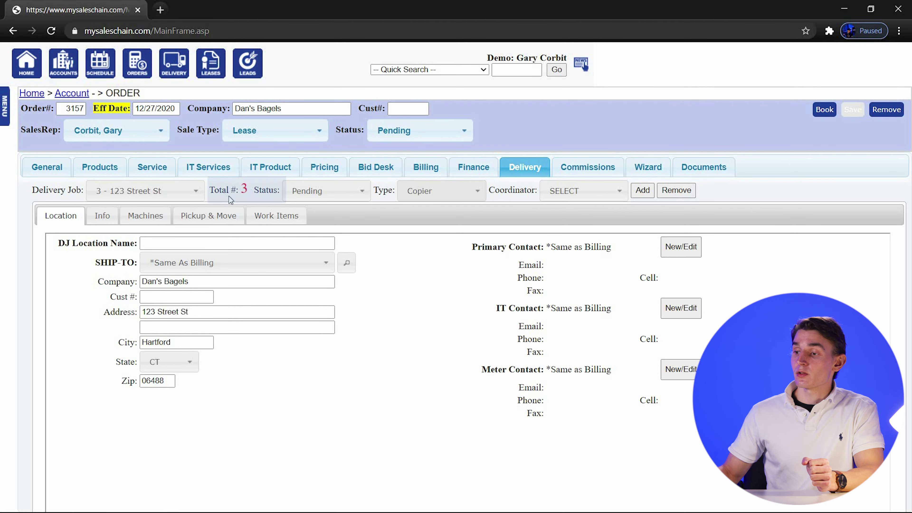
pyautogui.click(245, 190)
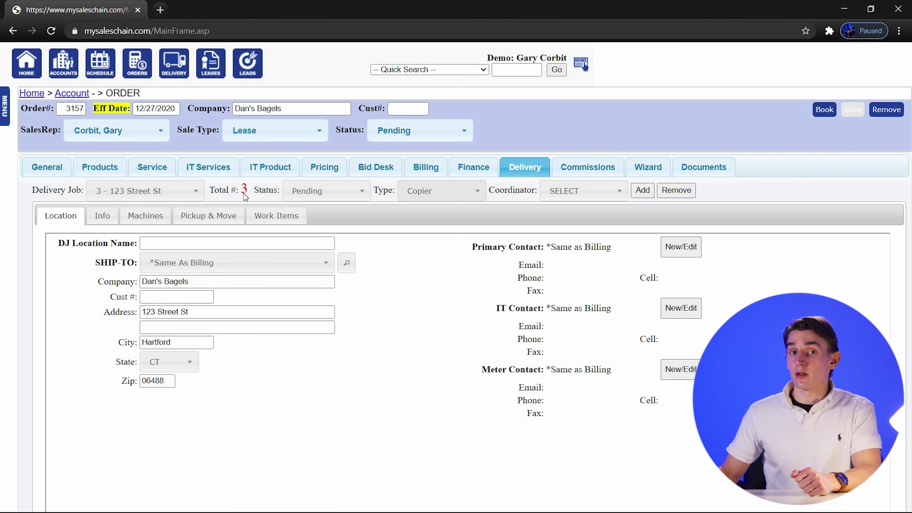
pyautogui.click(148, 191)
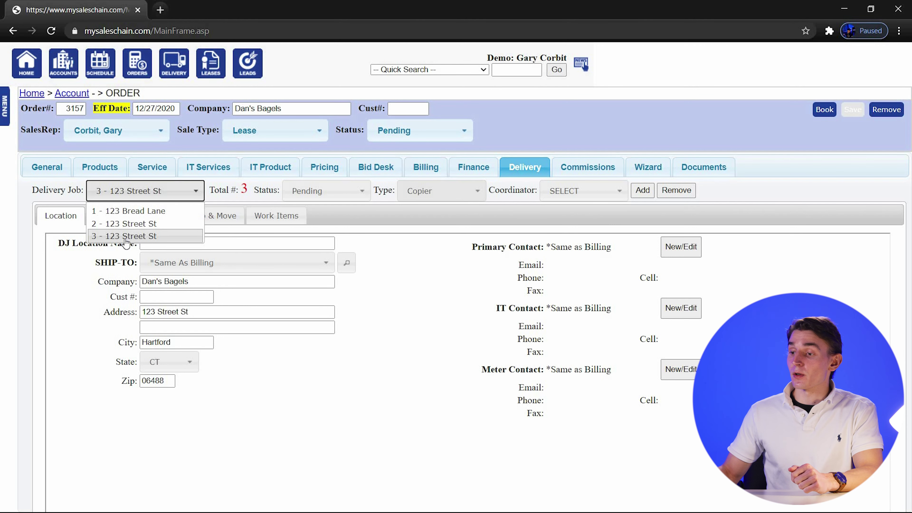
pyautogui.click(125, 239)
pyautogui.moveTo(94, 264); pyautogui.dragTo(158, 268)
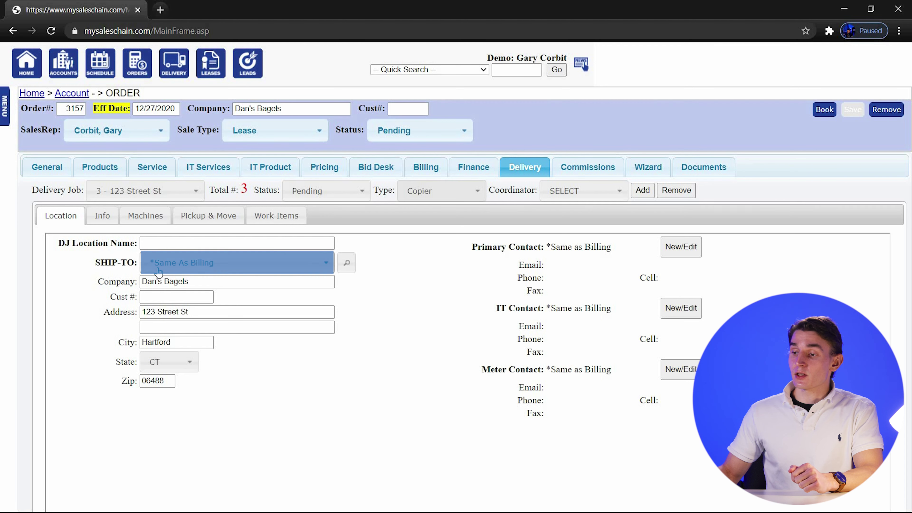
pyautogui.click(176, 269)
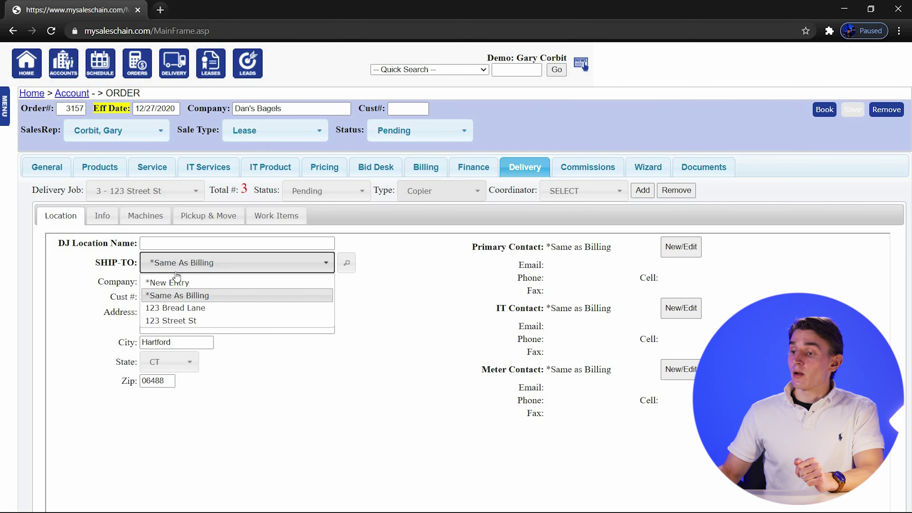
pyautogui.click(188, 284)
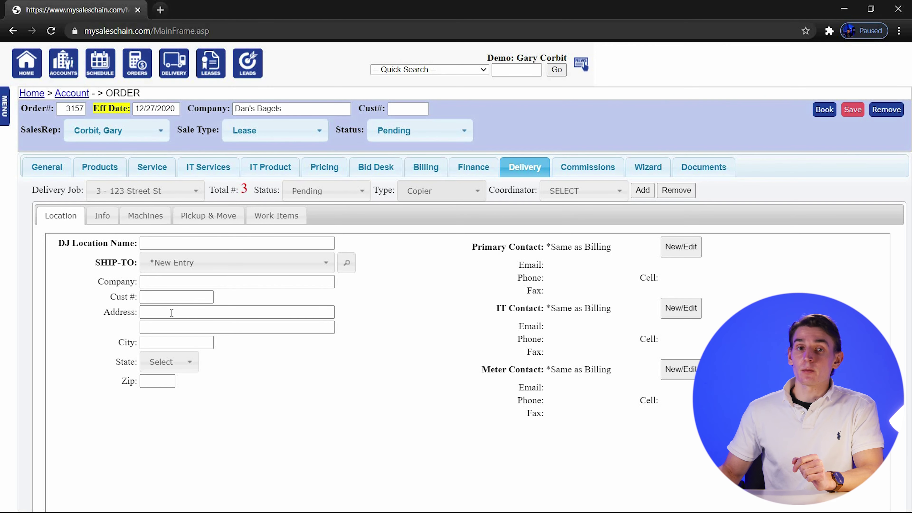
pyautogui.click(188, 281)
pyautogui.write("Dan's Bagels South")
pyautogui.press('Tab')
pyautogui.press('Tab')
pyautogui.press('Tab')
pyautogui.write('Bethel')
pyautogui.press('Tab')
pyautogui.press('c')
pyautogui.press('space')
pyautogui.click(167, 380)
pyautogui.write('06594')
pyautogui.click(314, 377)
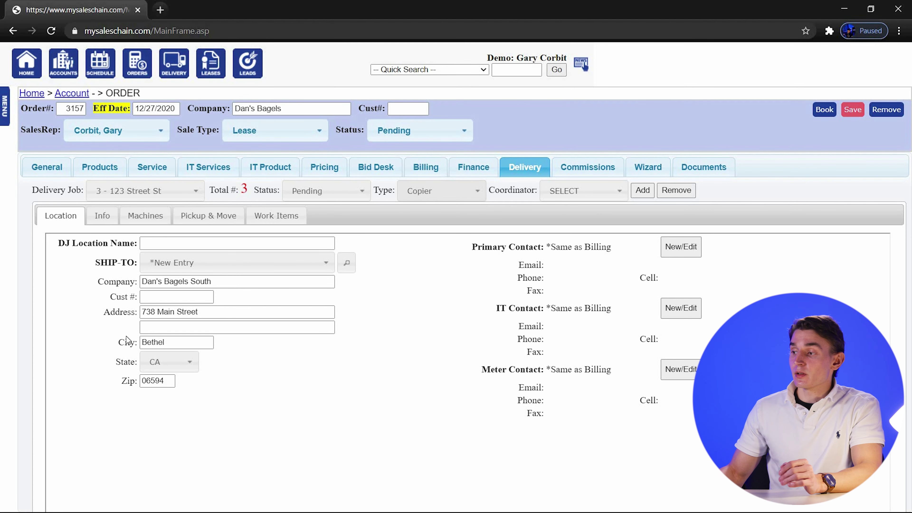
# Save order 3157 and load mysaleschain.com in a new browser tab.
pyautogui.click(857, 113)
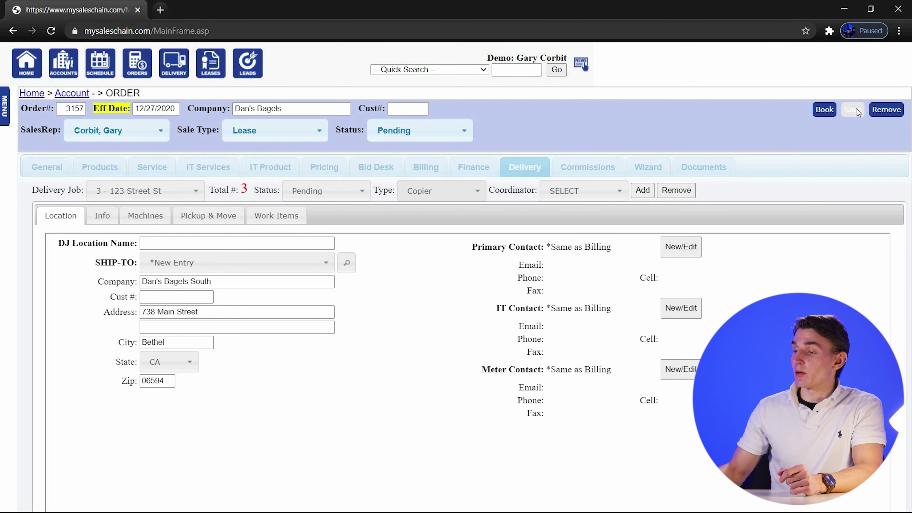
pyautogui.click(556, 96)
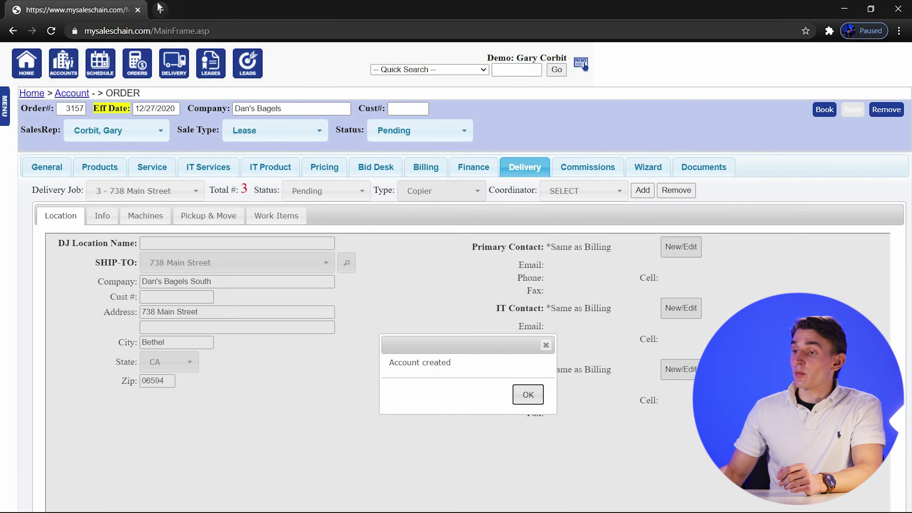
pyautogui.click(161, 10)
pyautogui.write('mysaleschain.com')
pyautogui.press('Return')
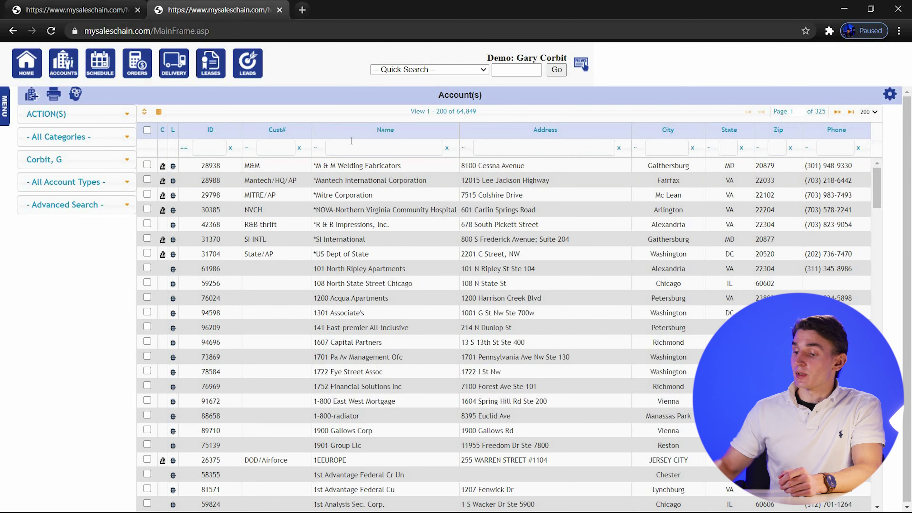
# Filter the Accounts list by name, starting with 'd'.
pyautogui.click(352, 141)
pyautogui.write('d')
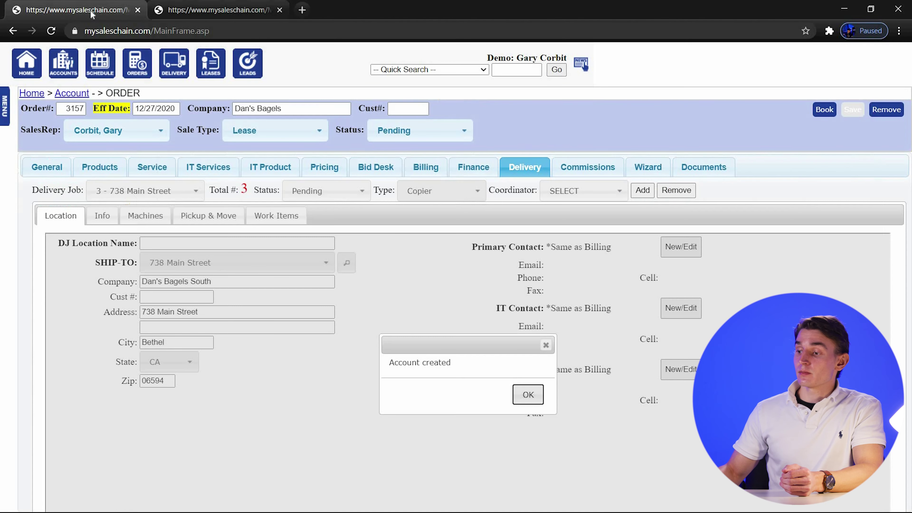
# Dismiss the Account created notice and view delivery job 1's location details.
pyautogui.click(527, 393)
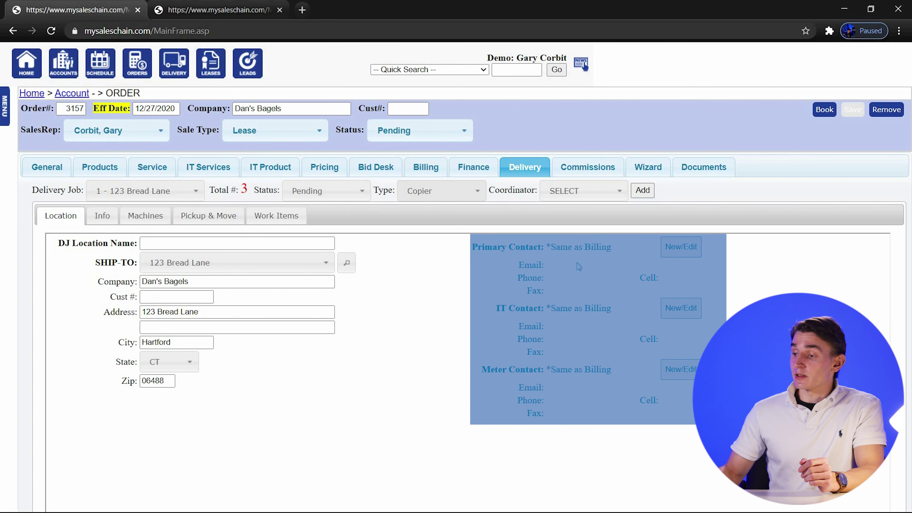
pyautogui.click(554, 386)
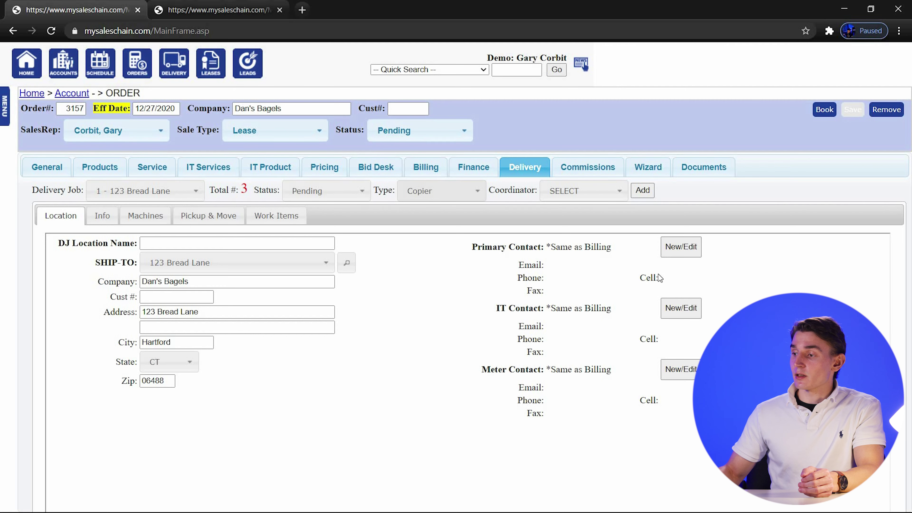
# Make the account's first saved owner contact job 1's primary contact and save it.
pyautogui.click(691, 254)
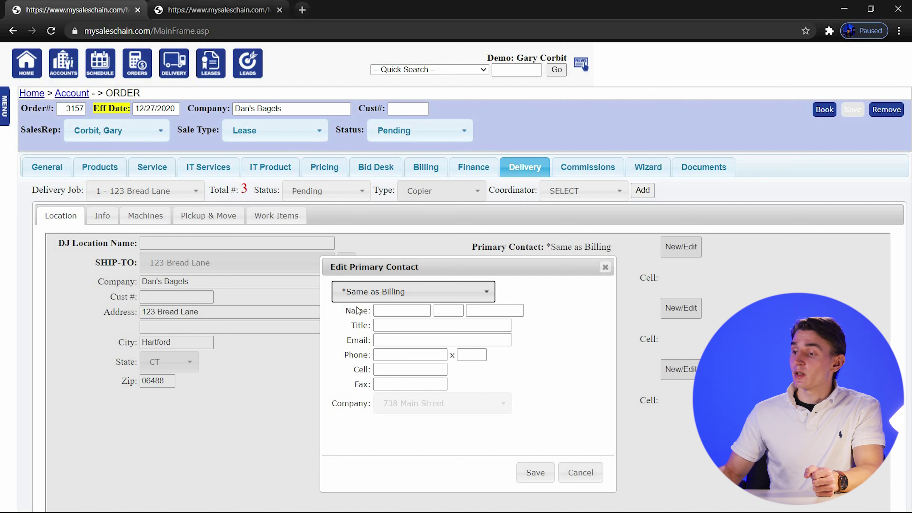
pyautogui.click(475, 296)
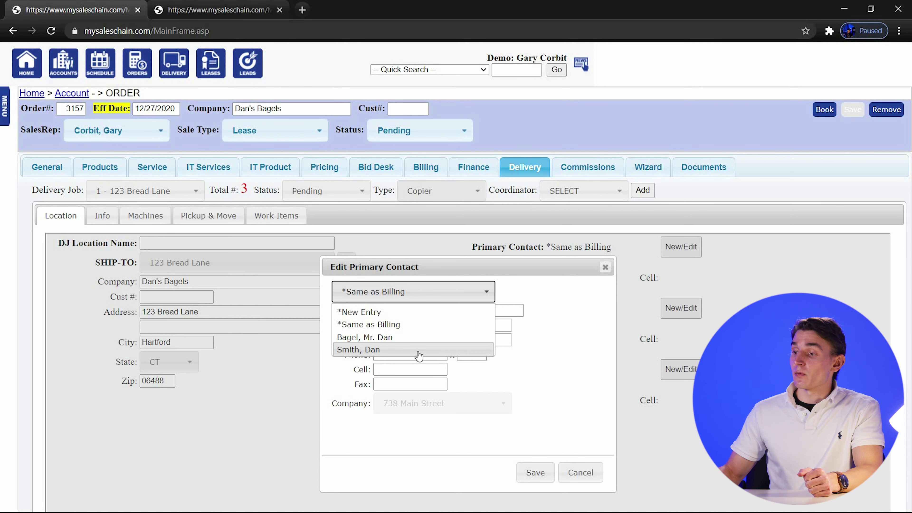
pyautogui.click(355, 338)
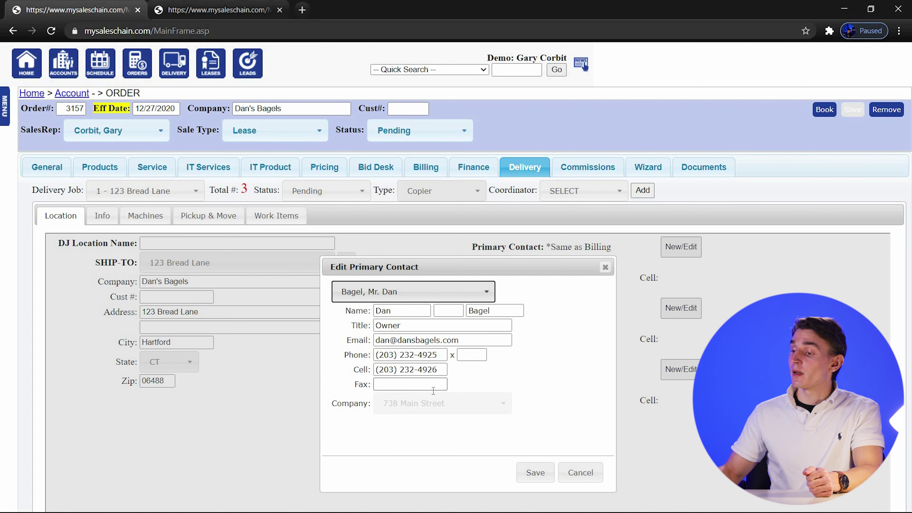
pyautogui.click(530, 474)
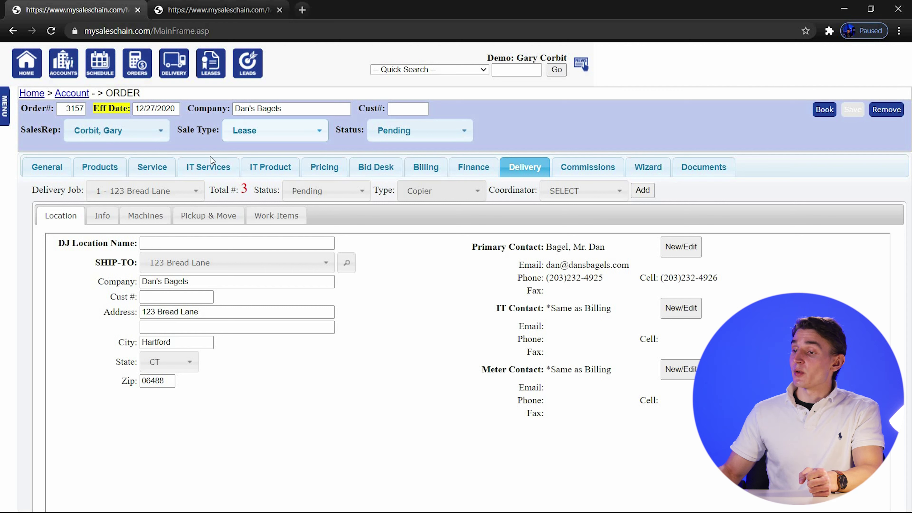
# Switch to job 2 at 123 Street St and make the other saved owner contact its primary contact.
pyautogui.click(177, 194)
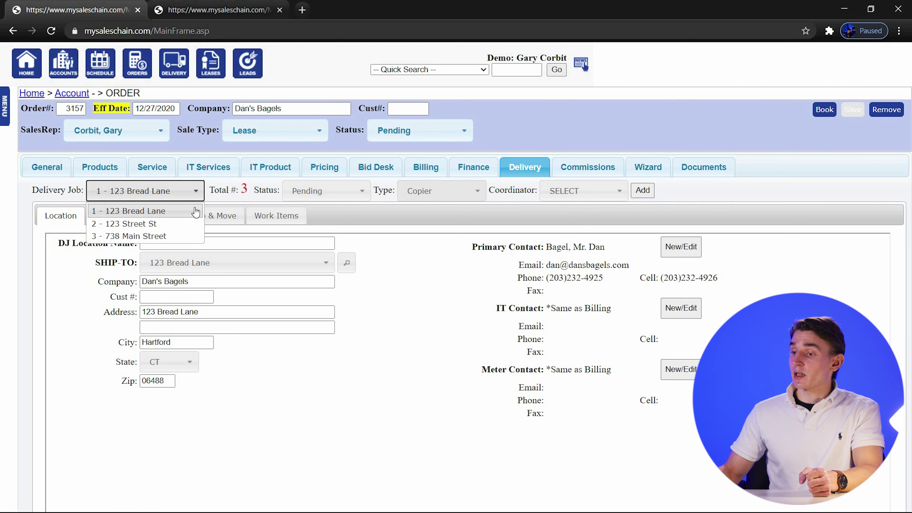
pyautogui.click(94, 224)
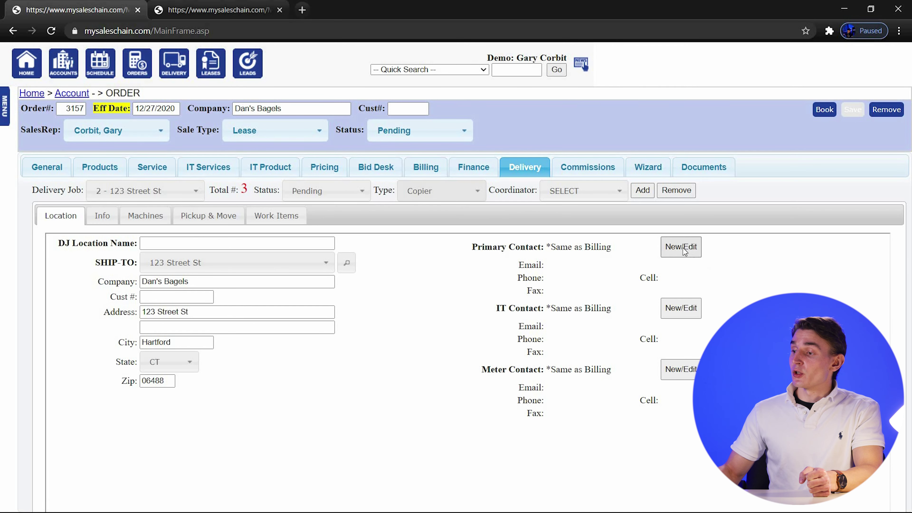
pyautogui.click(670, 256)
pyautogui.click(359, 291)
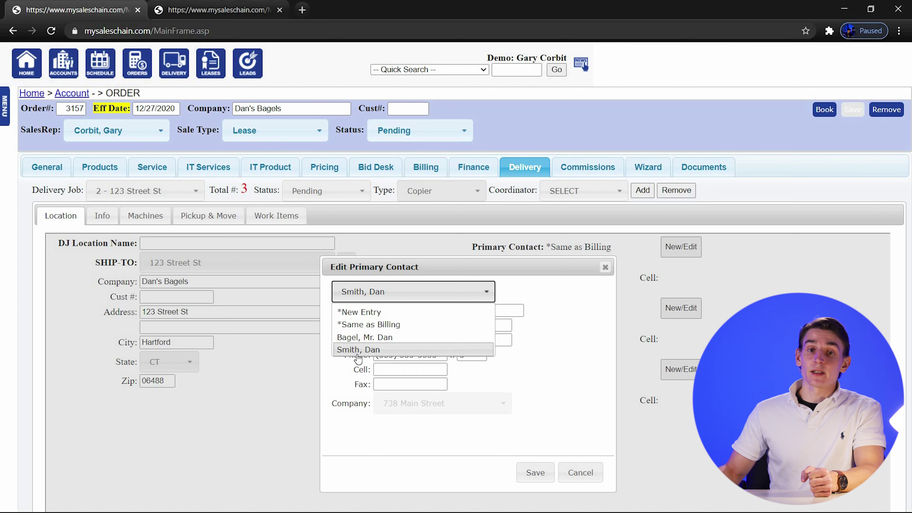
pyautogui.click(358, 350)
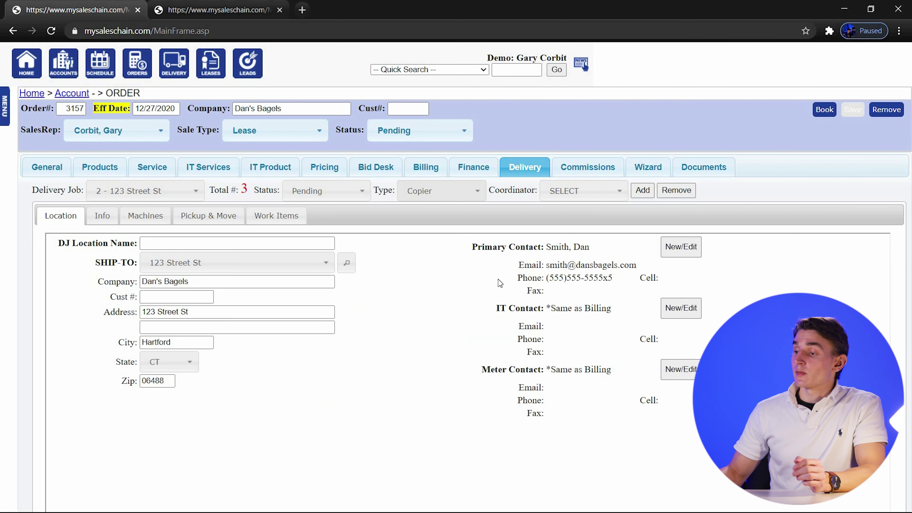
pyautogui.click(526, 483)
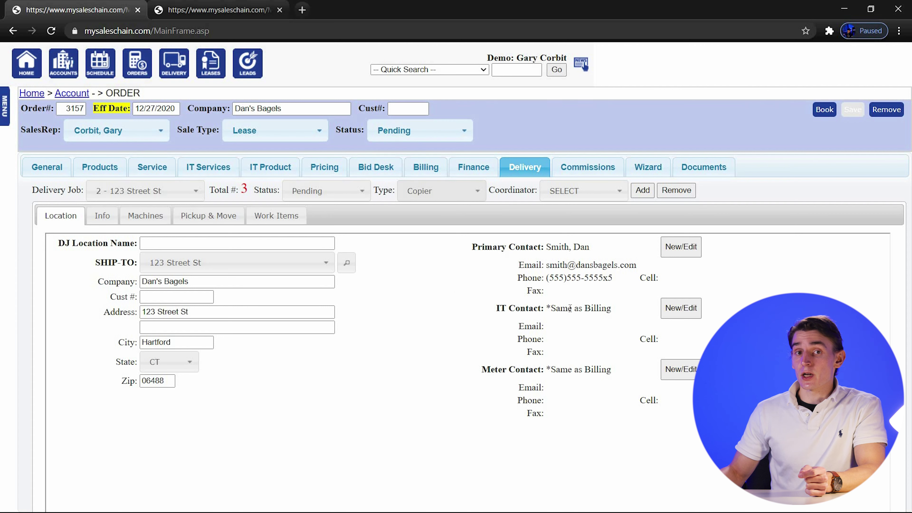
pyautogui.click(170, 187)
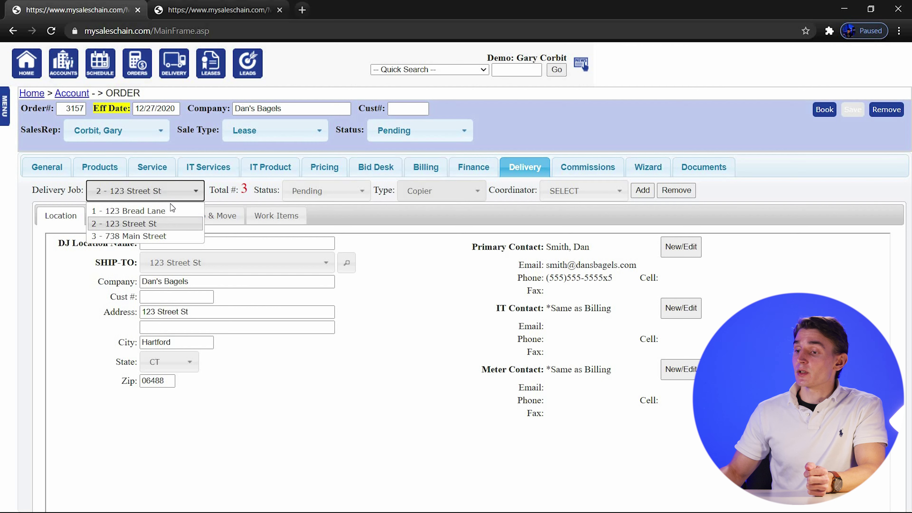
pyautogui.click(112, 237)
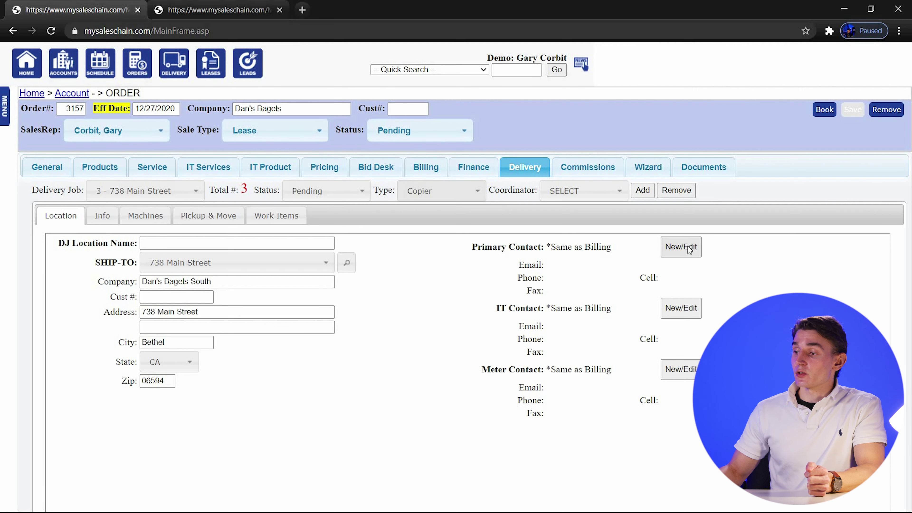
pyautogui.click(681, 247)
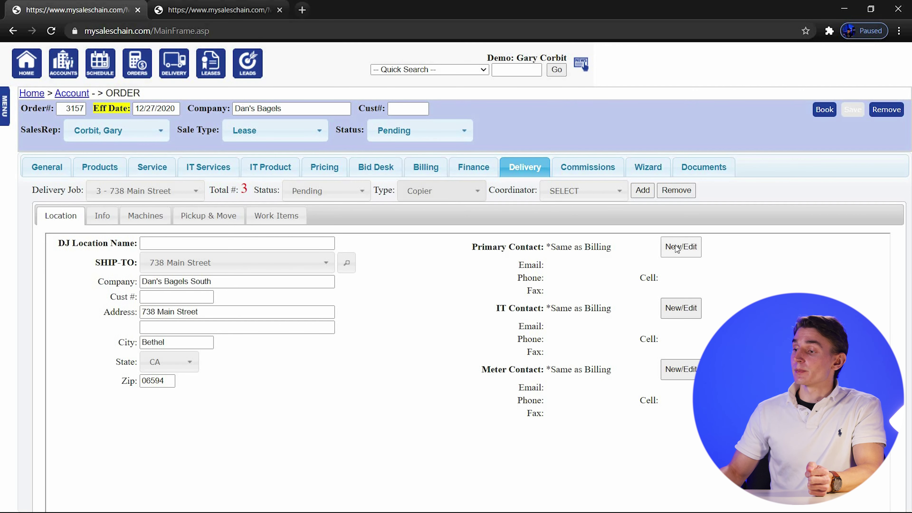
pyautogui.click(427, 291)
pyautogui.click(522, 288)
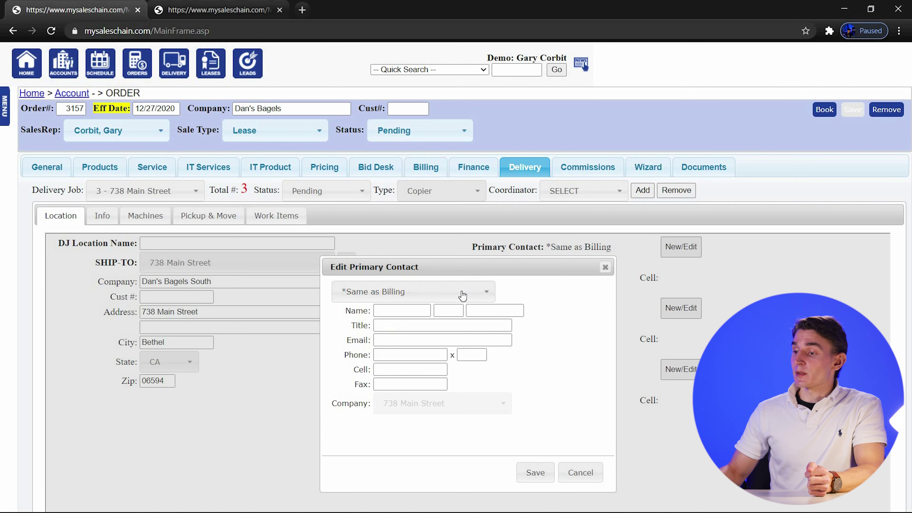
pyautogui.click(377, 297)
pyautogui.click(375, 313)
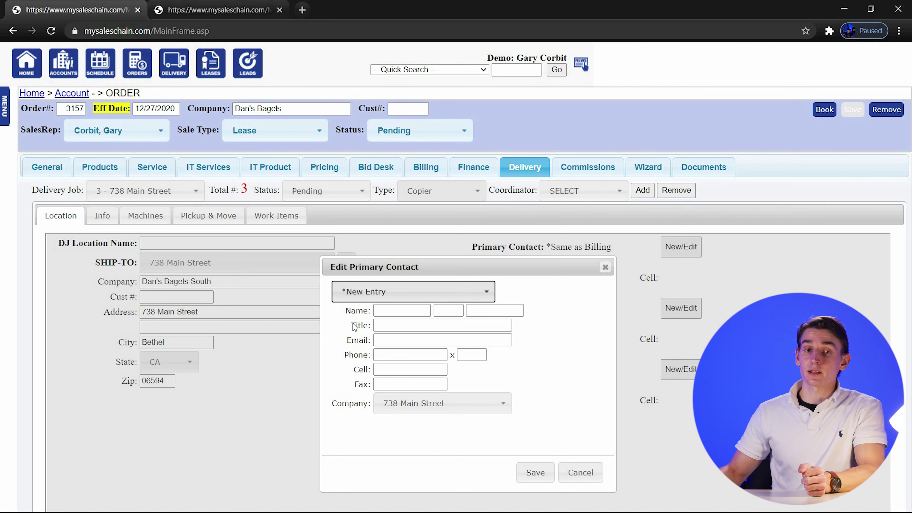
# Enter the contact's name, Branch Manager title, email, phone and extension 255, then save.
pyautogui.click(382, 310)
pyautogui.write('Jeff')
pyautogui.press('Tab')
pyautogui.press('Tab')
pyautogui.write('Bagel')
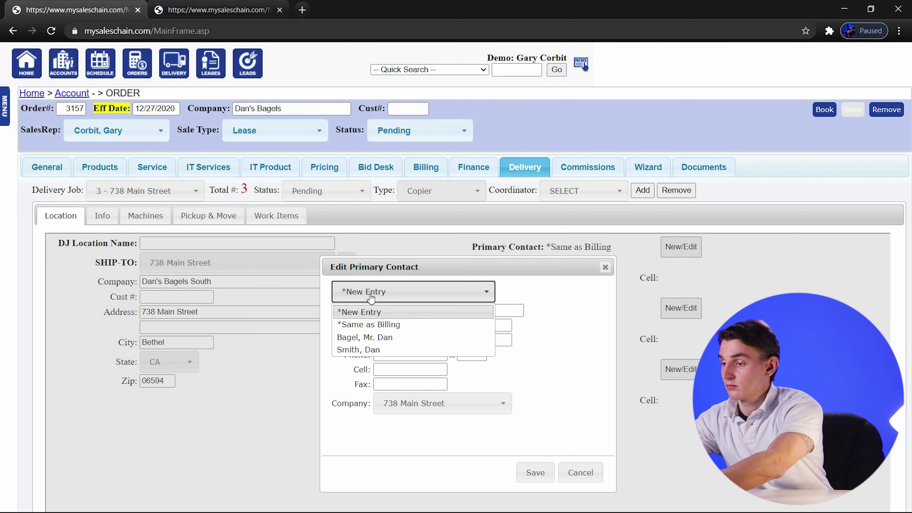
pyautogui.click(406, 322)
pyautogui.write('Branch Manager')
pyautogui.press('Tab')
pyautogui.press('Tab')
pyautogui.press('Tab')
pyautogui.write('255')
pyautogui.press('Tab')
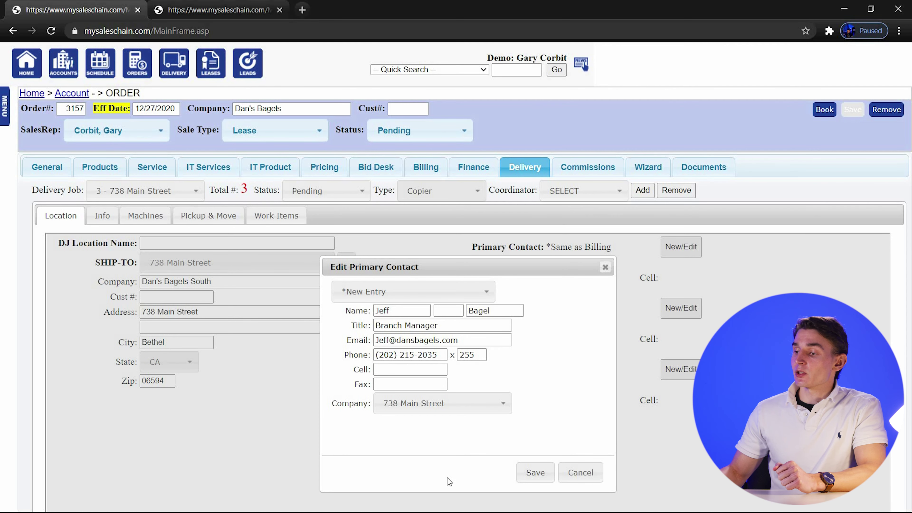
pyautogui.click(534, 473)
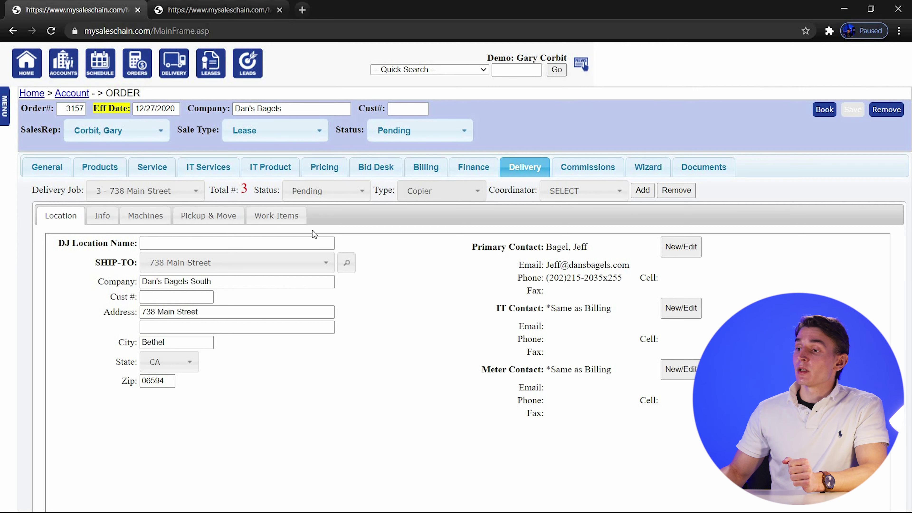
pyautogui.click(217, 13)
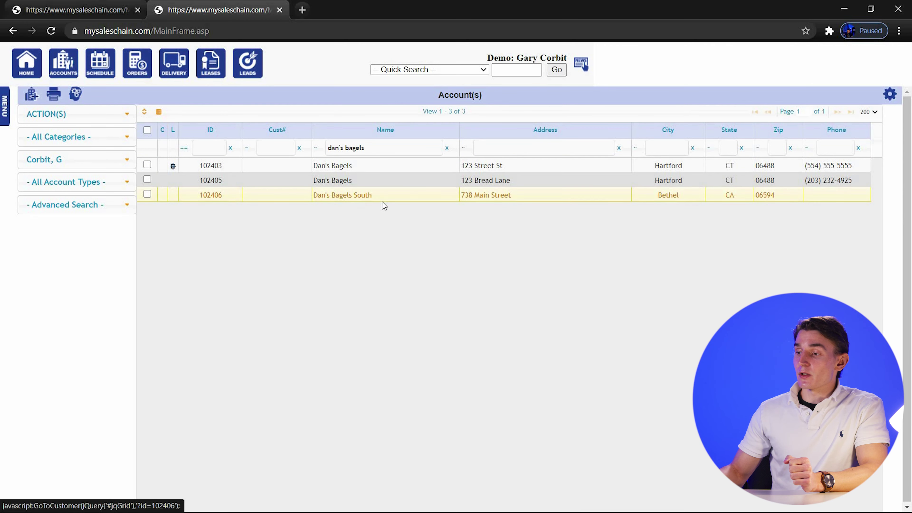
pyautogui.click(328, 196)
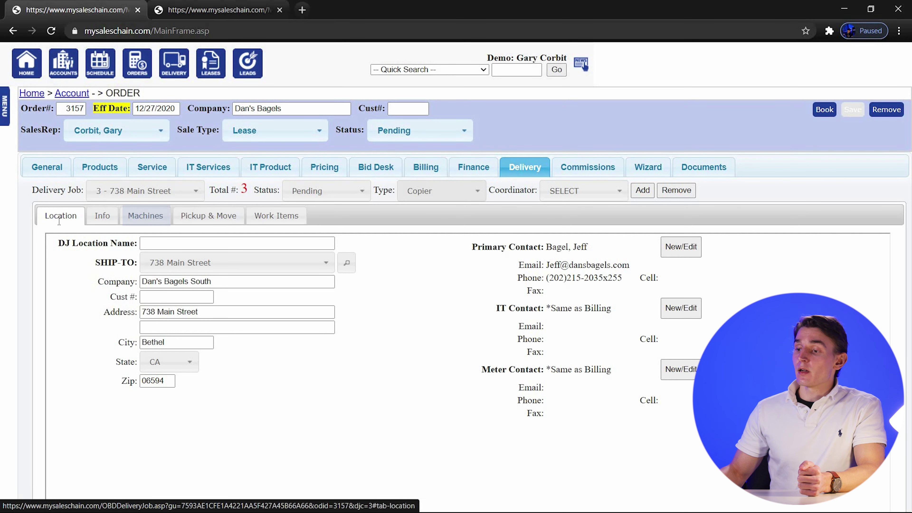
# Show delivery job 3's Machines sub-tab, where no copiers are allocated yet.
pyautogui.click(144, 225)
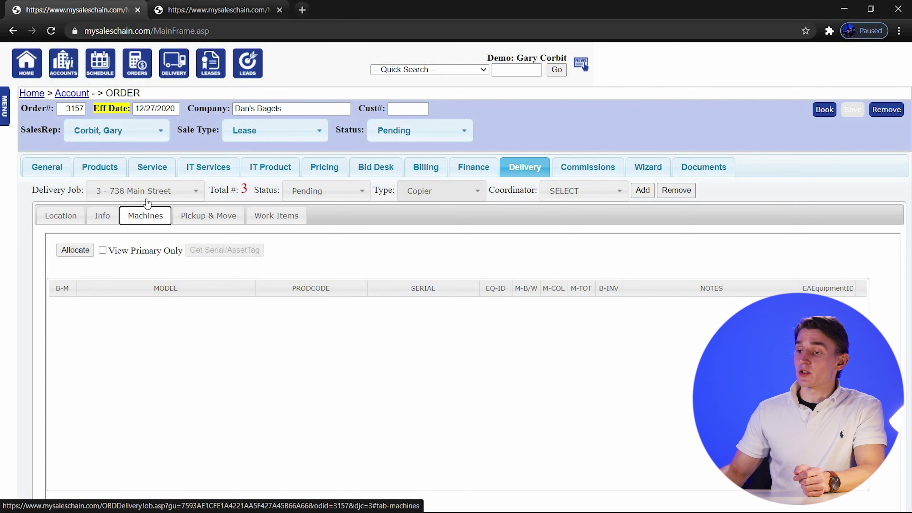
# Show delivery job 1's machines and start allocating its five imageRUNNER ADVANCE C3525i III copiers.
pyautogui.click(142, 194)
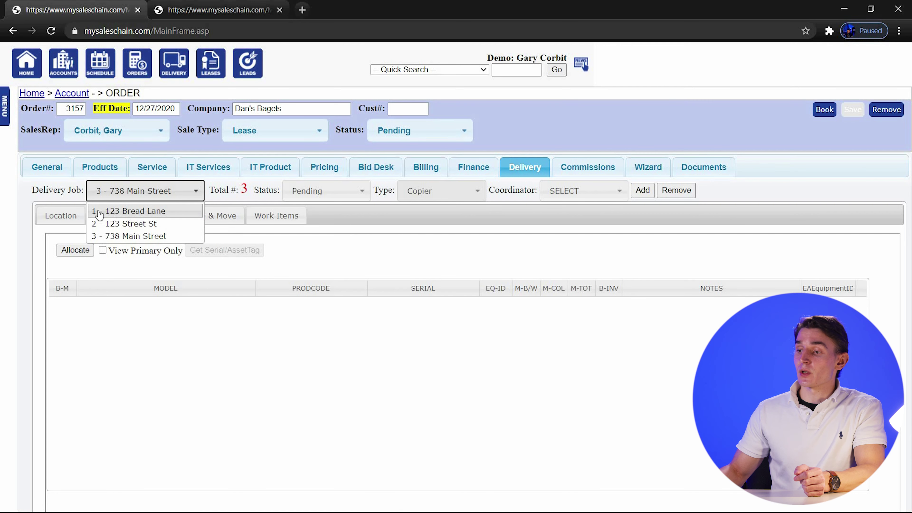
pyautogui.click(145, 212)
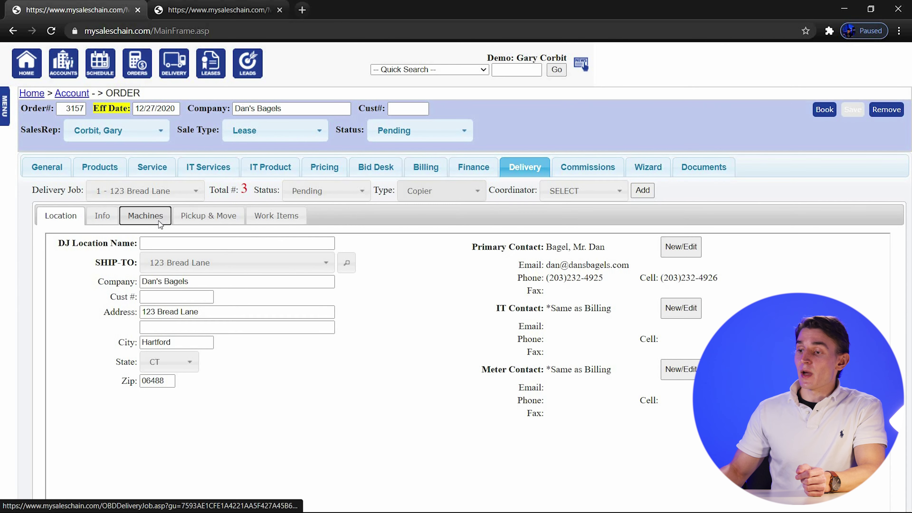
pyautogui.click(145, 216)
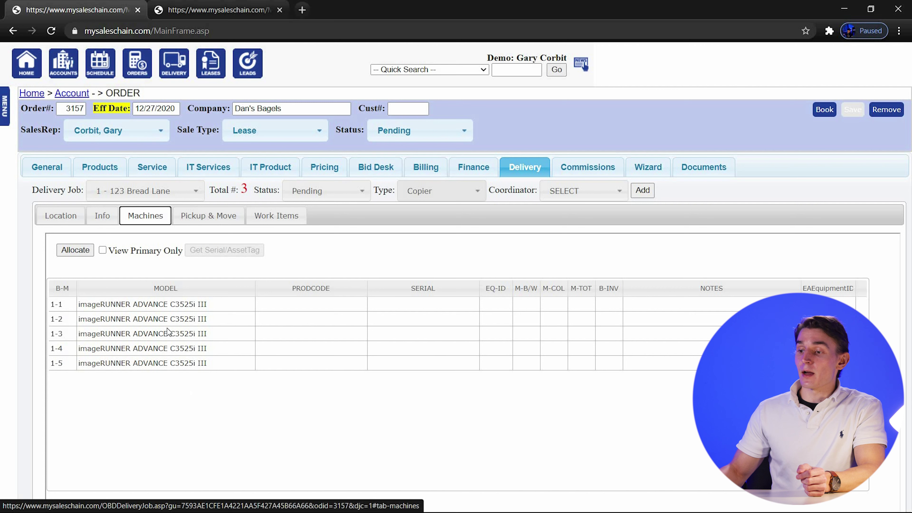
pyautogui.click(141, 424)
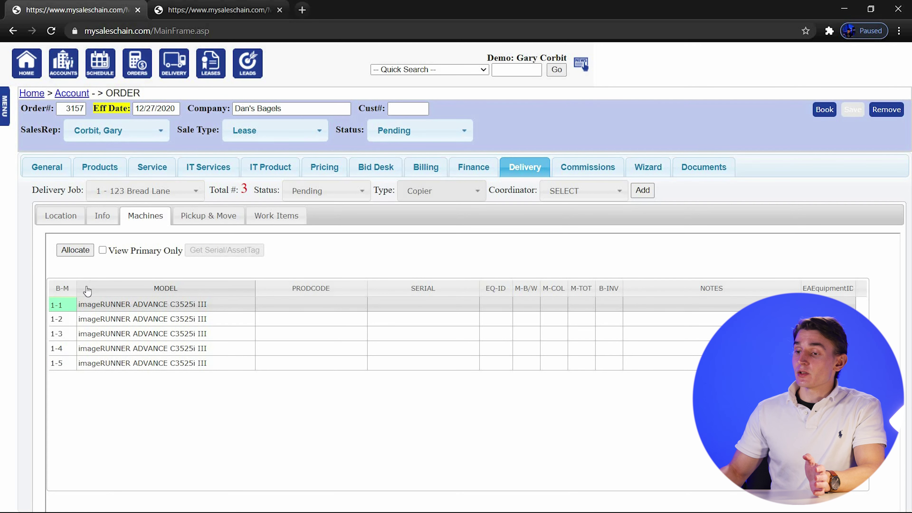
pyautogui.click(81, 252)
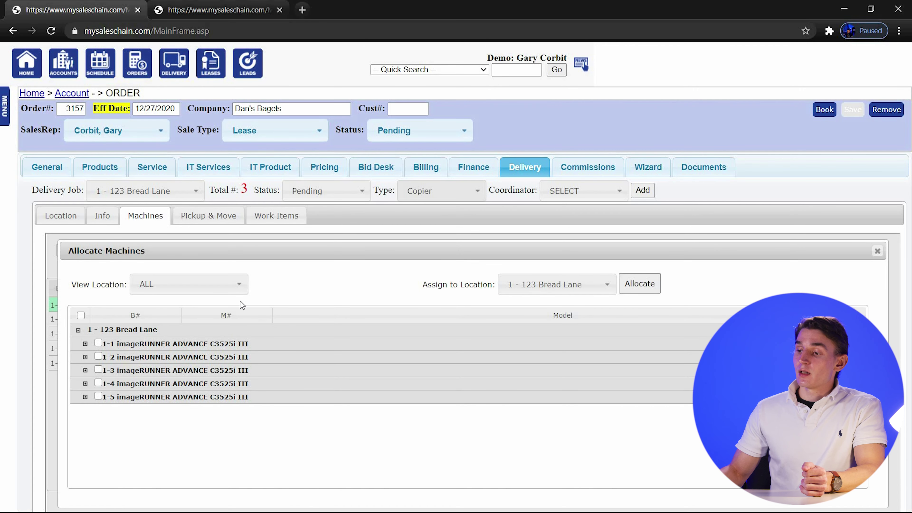
# Select only copier 1-3 and allocate it to 2 - 123 Street St.
pyautogui.click(219, 286)
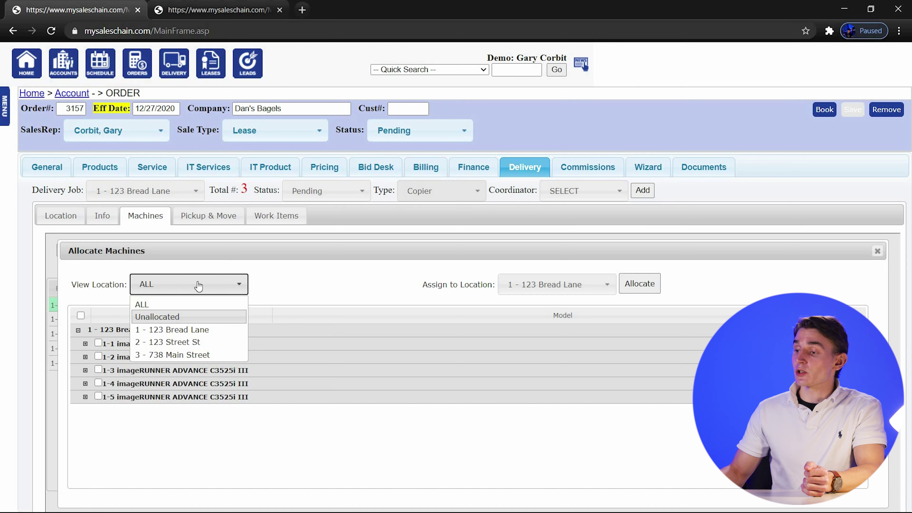
pyautogui.click(273, 272)
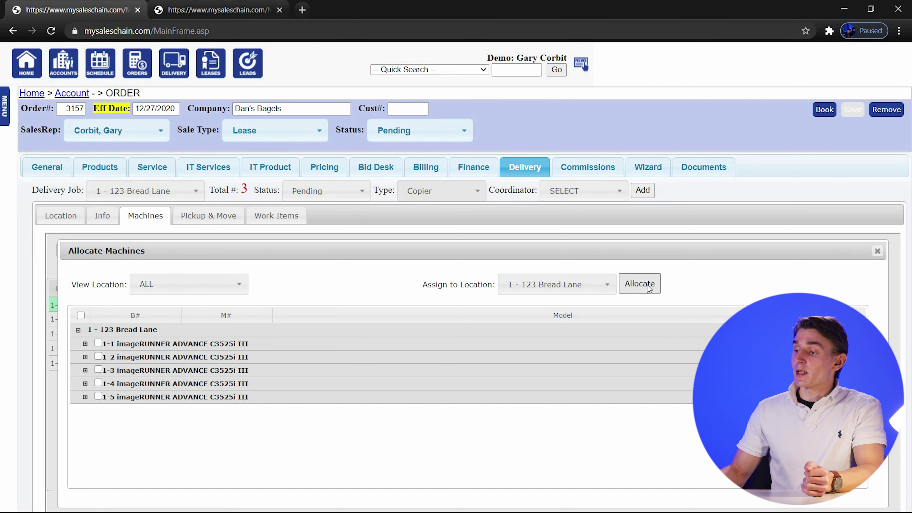
pyautogui.click(546, 291)
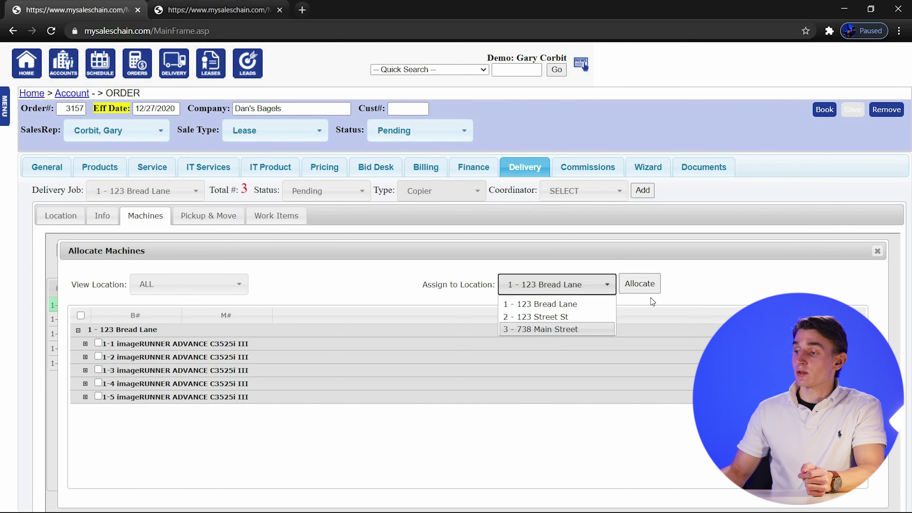
pyautogui.click(680, 273)
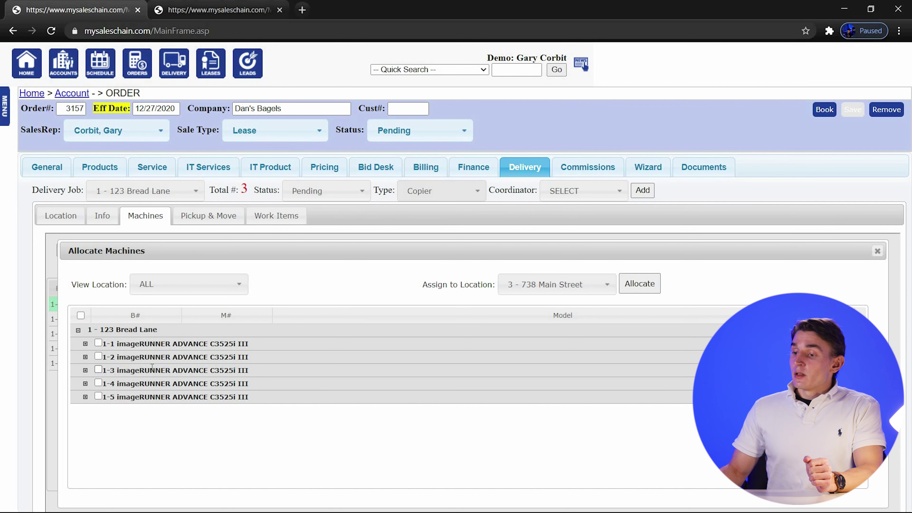
pyautogui.click(99, 344)
pyautogui.click(99, 356)
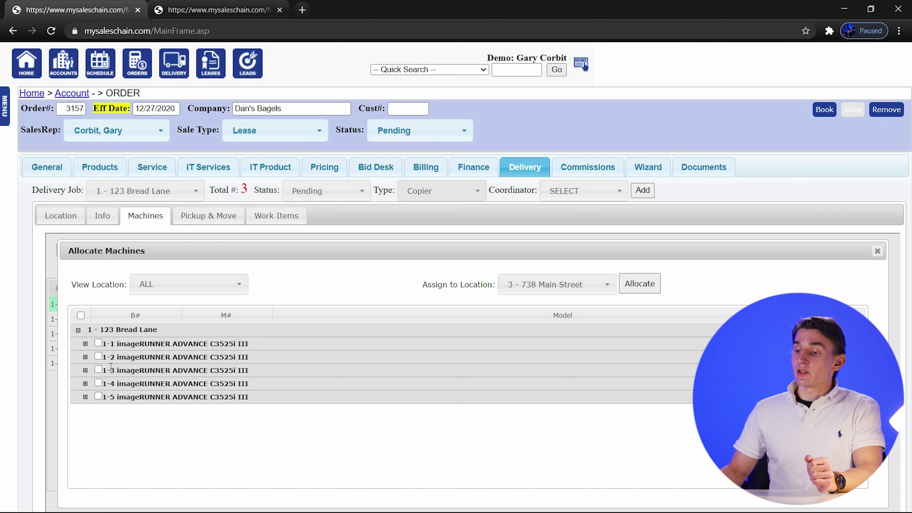
pyautogui.click(98, 369)
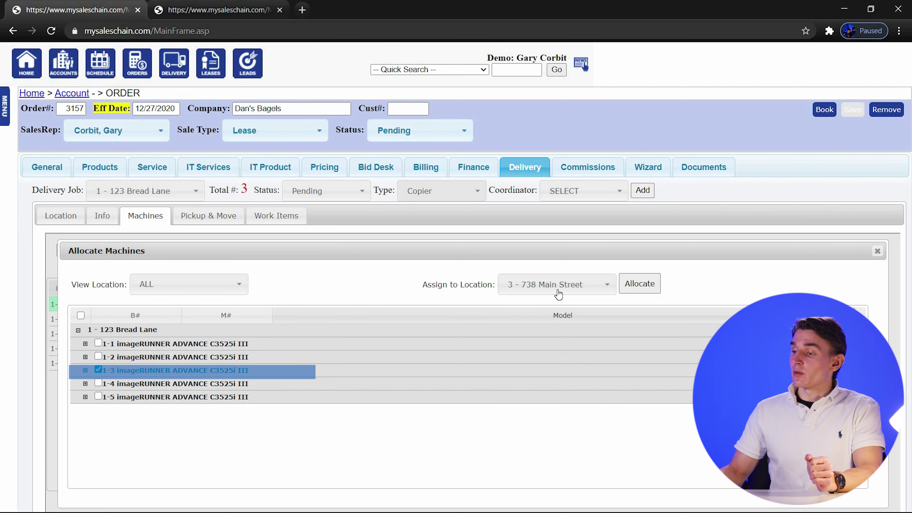
pyautogui.click(556, 284)
pyautogui.click(553, 316)
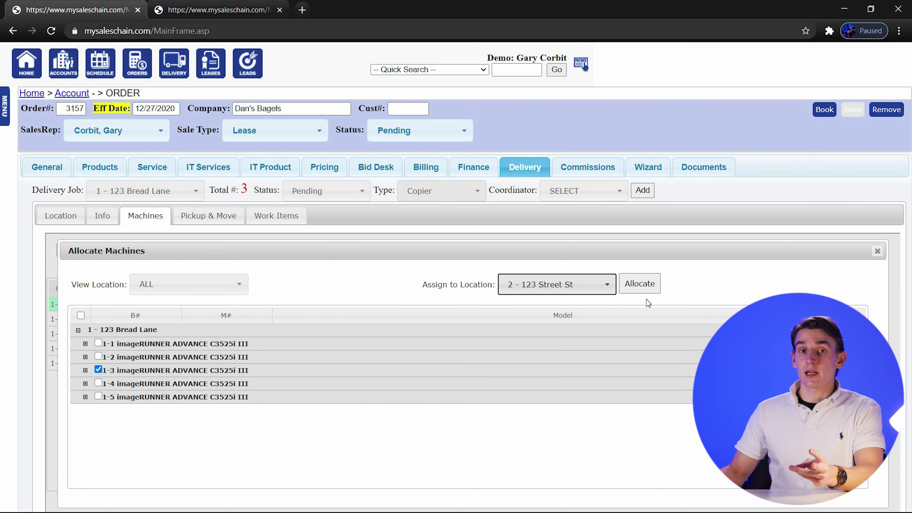
pyautogui.click(641, 288)
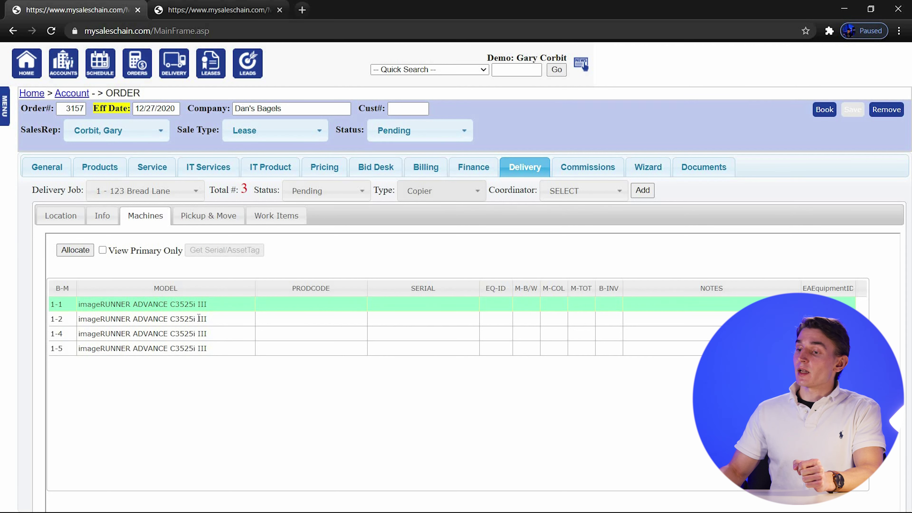
# Switch to delivery job 2 at 123 Street St and open its machine allocation.
pyautogui.click(148, 190)
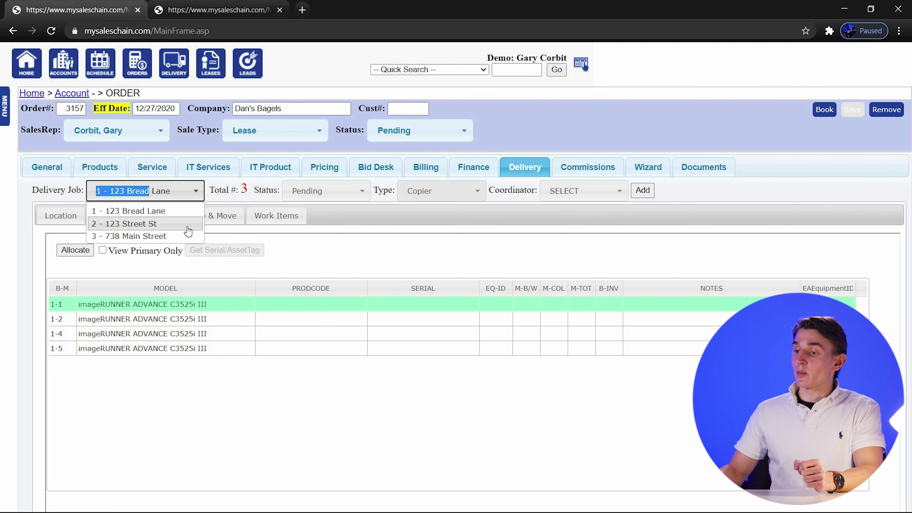
pyautogui.click(132, 225)
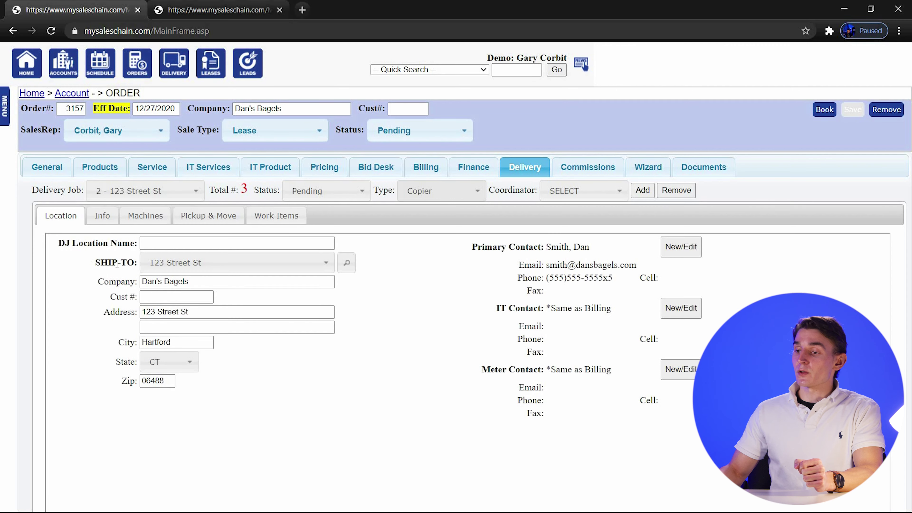
pyautogui.click(154, 220)
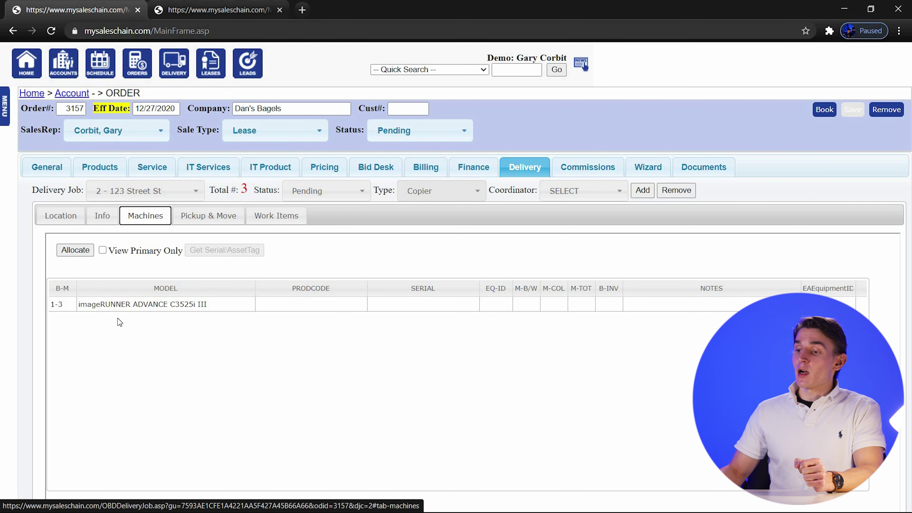
pyautogui.click(68, 251)
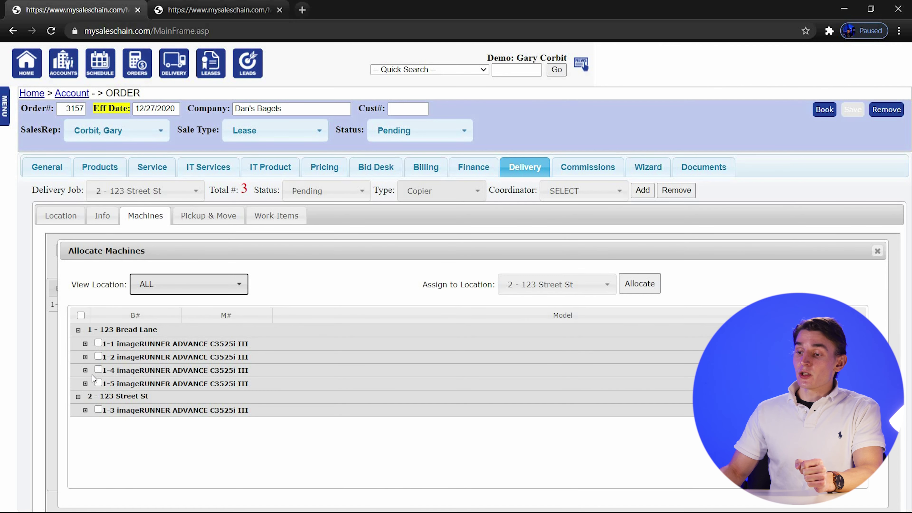
pyautogui.click(149, 407)
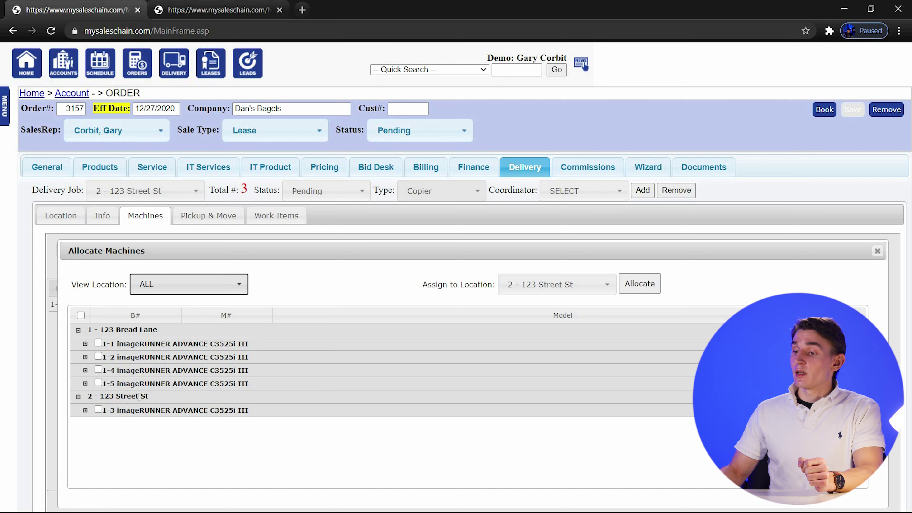
pyautogui.click(99, 370)
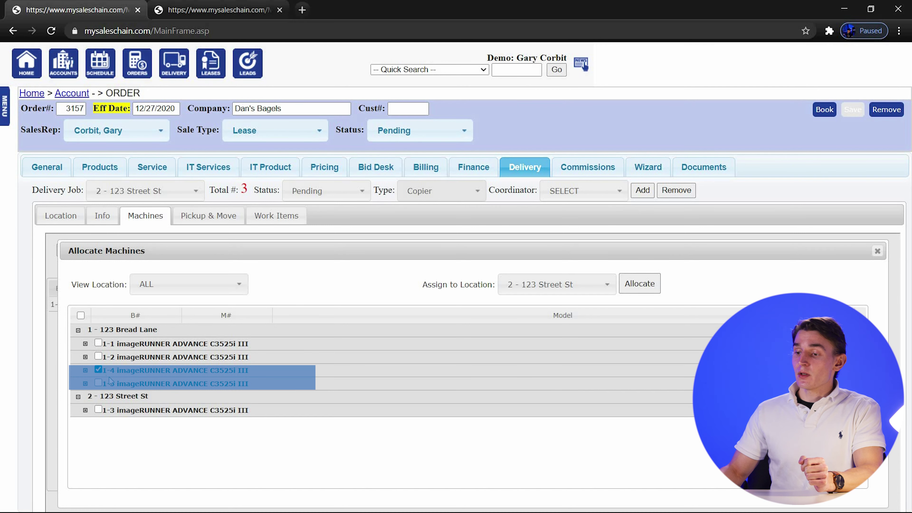
pyautogui.click(98, 383)
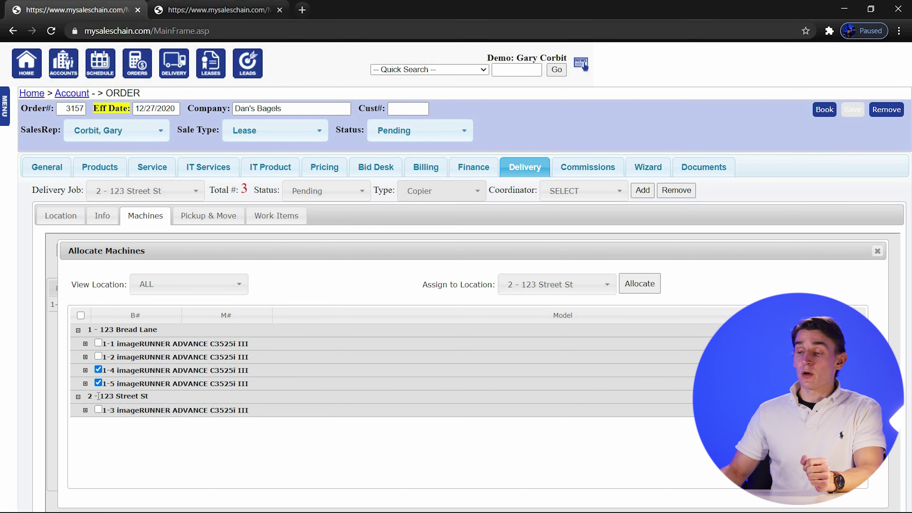
pyautogui.click(551, 294)
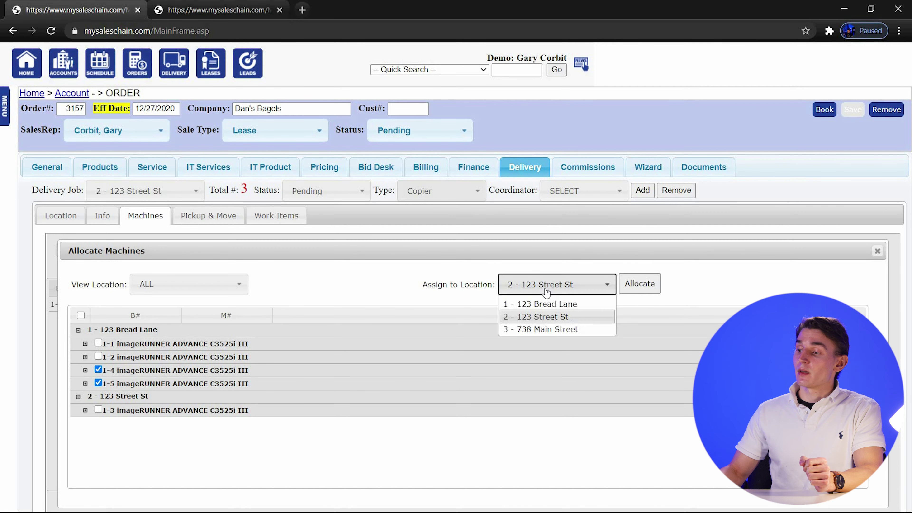
pyautogui.click(569, 329)
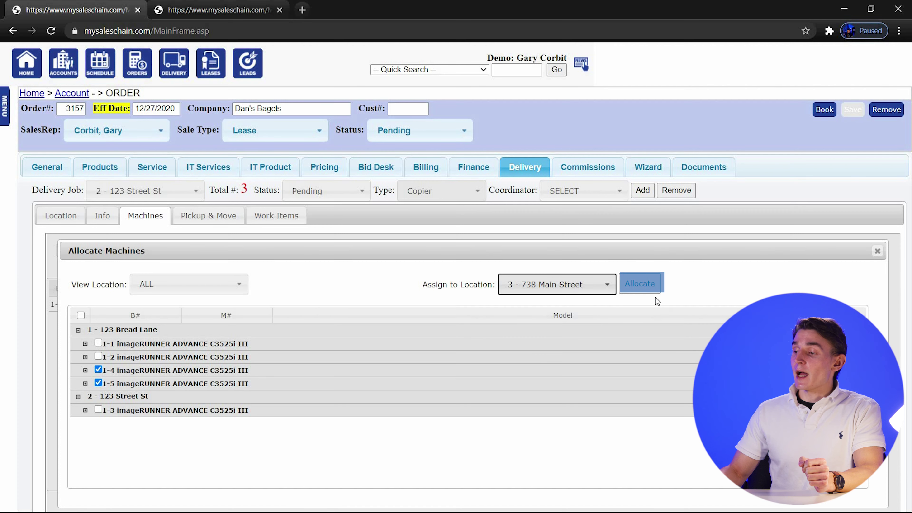
pyautogui.click(651, 289)
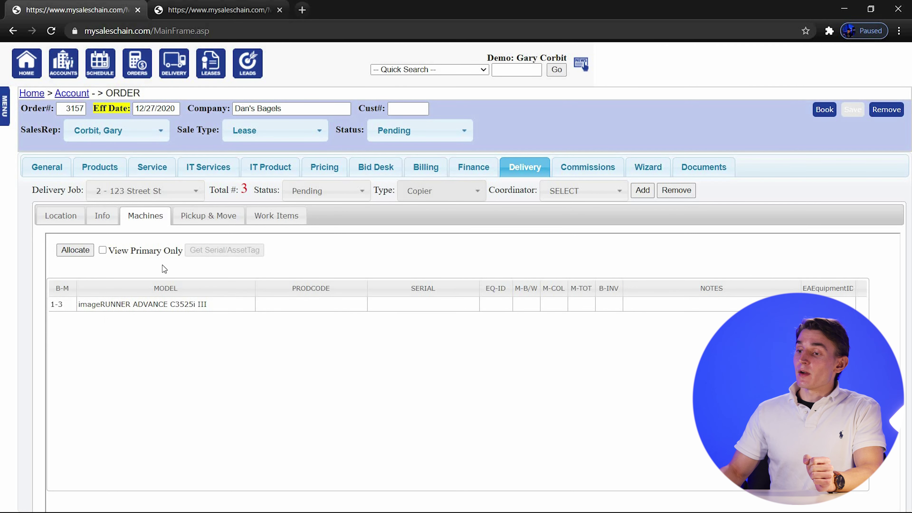
pyautogui.click(105, 200)
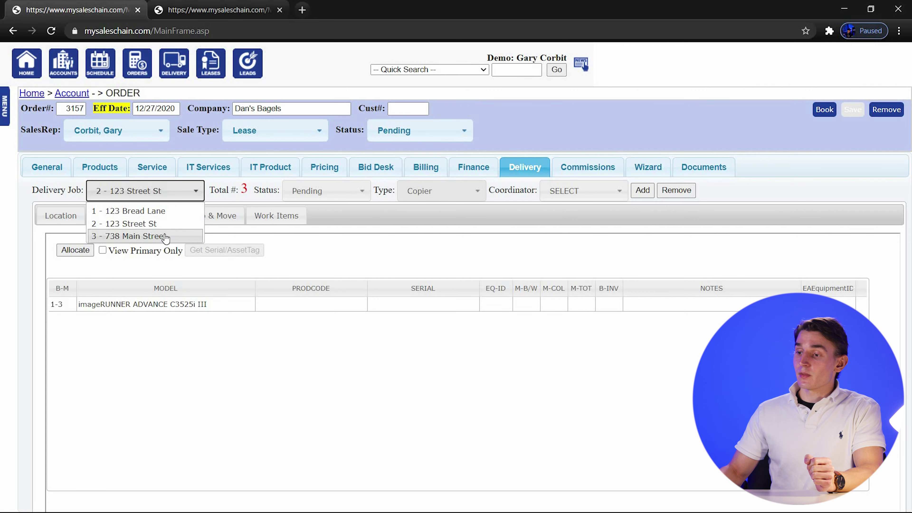
pyautogui.click(128, 237)
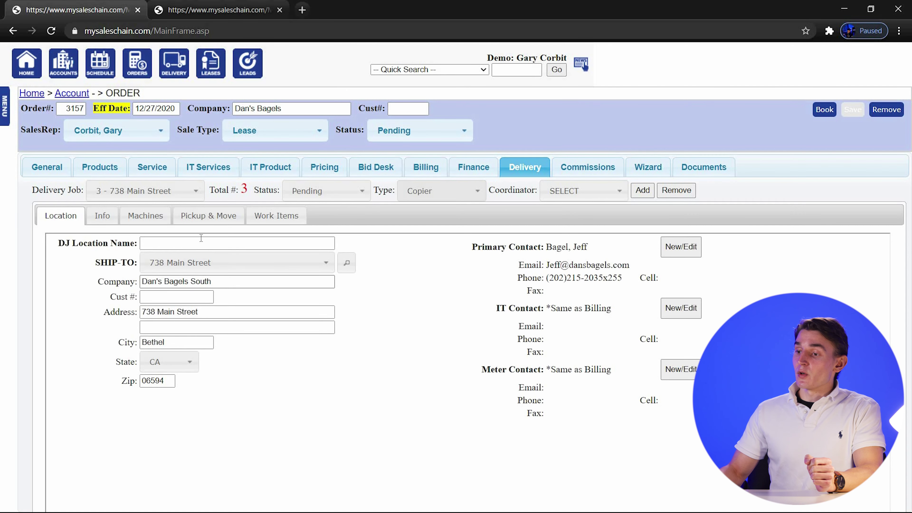
pyautogui.click(153, 218)
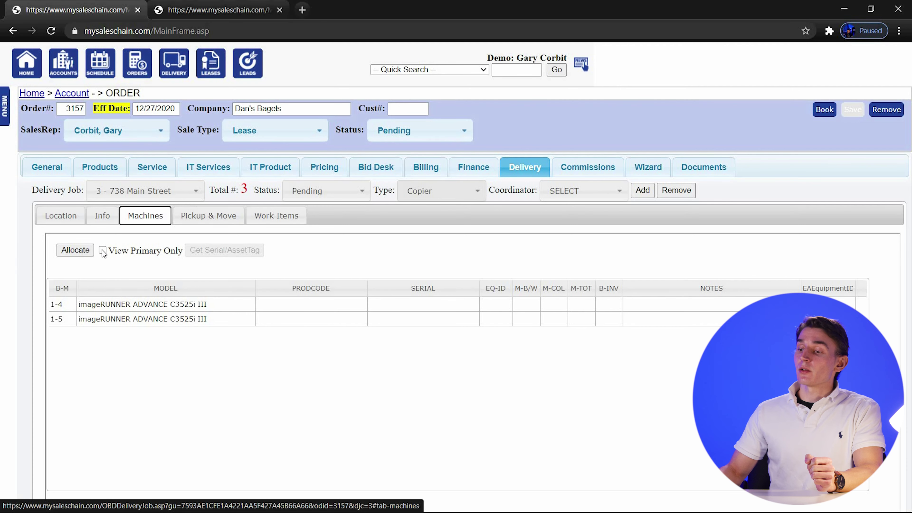
pyautogui.click(82, 250)
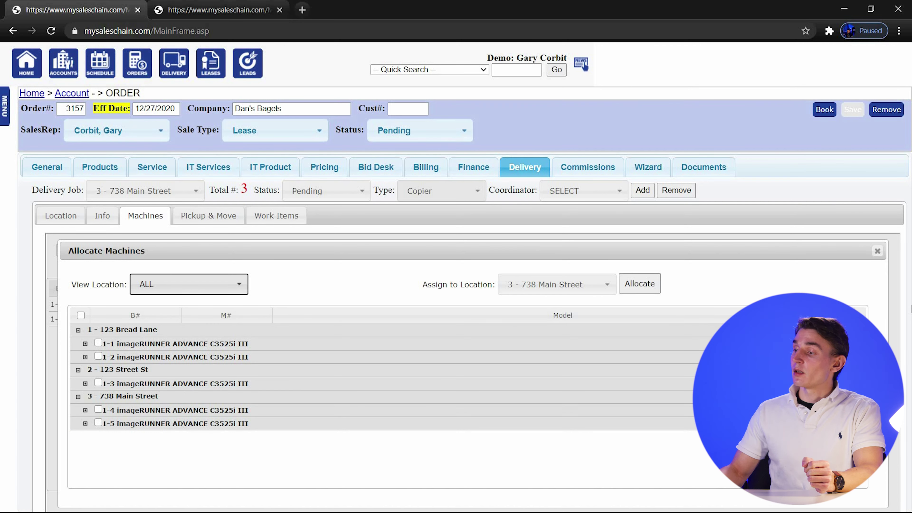
pyautogui.click(878, 251)
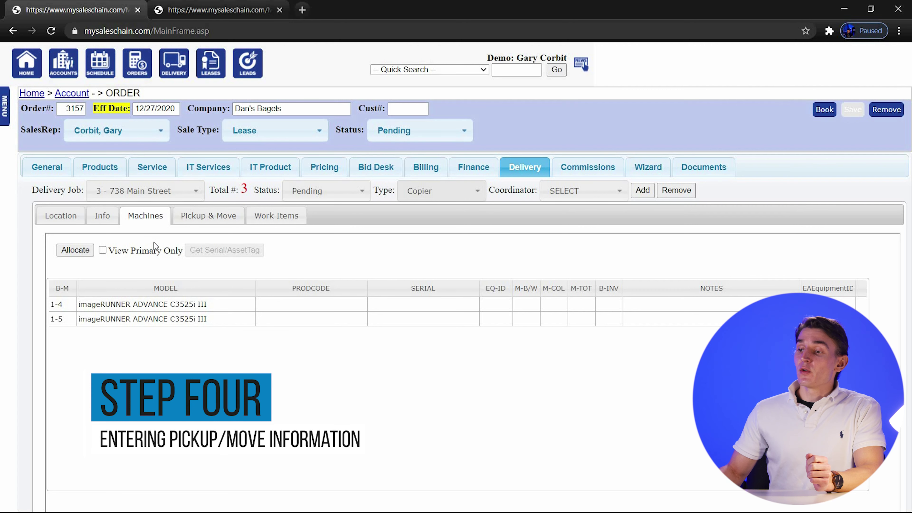
# On job 1 at 123 Bread Lane, add a new Pickup & Move entry row.
pyautogui.click(169, 200)
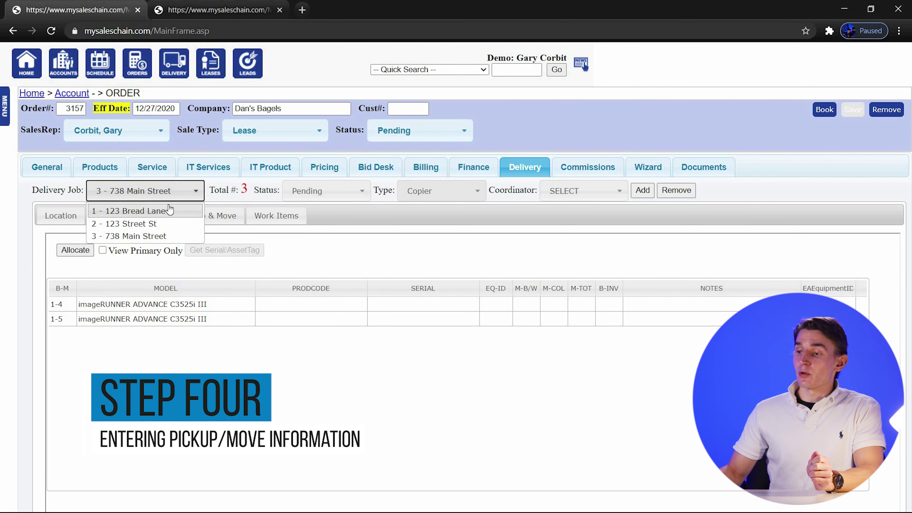
pyautogui.click(167, 211)
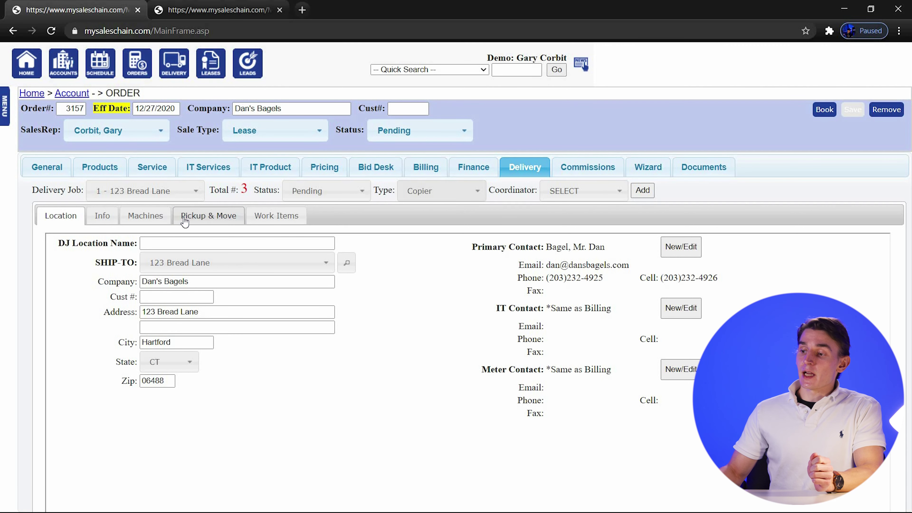
pyautogui.click(210, 225)
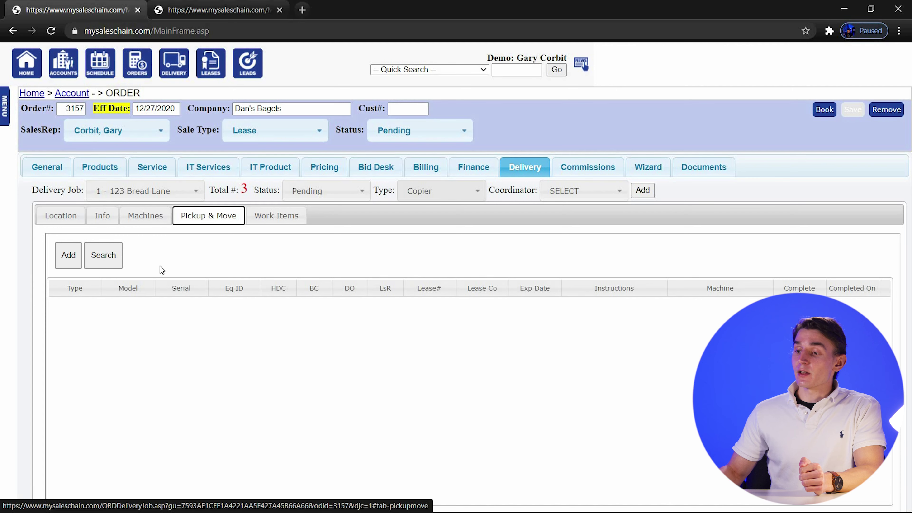
pyautogui.click(69, 256)
pyautogui.click(67, 255)
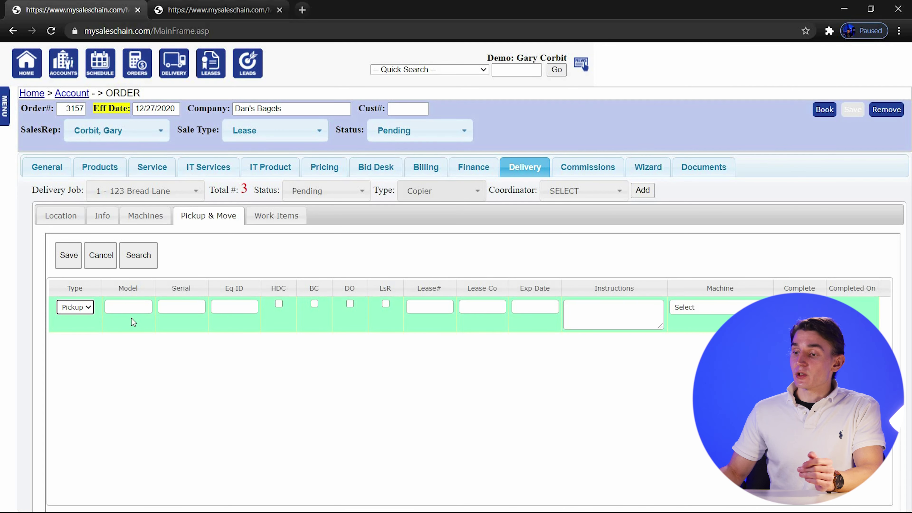
pyautogui.click(76, 308)
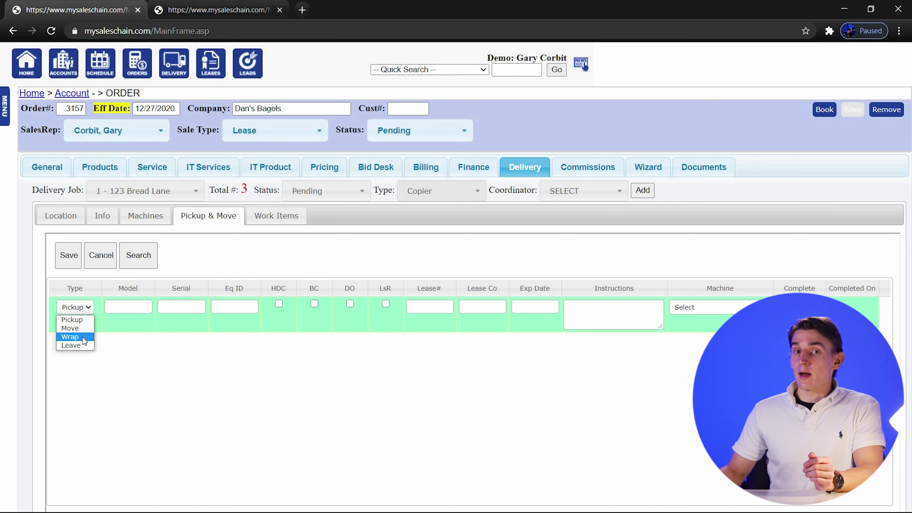
# Keep the entry type Pickup and enter model 'canon 4540'.
pyautogui.click(113, 345)
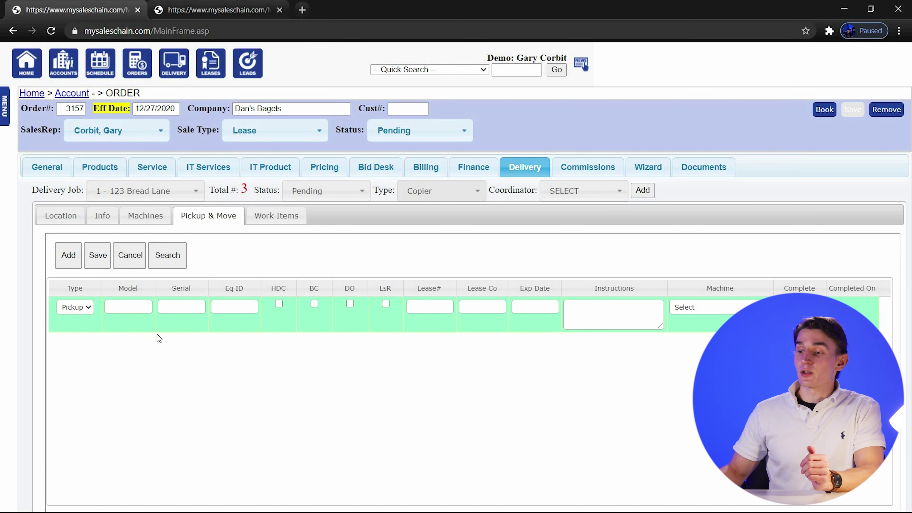
pyautogui.click(141, 307)
pyautogui.write('canon 4540')
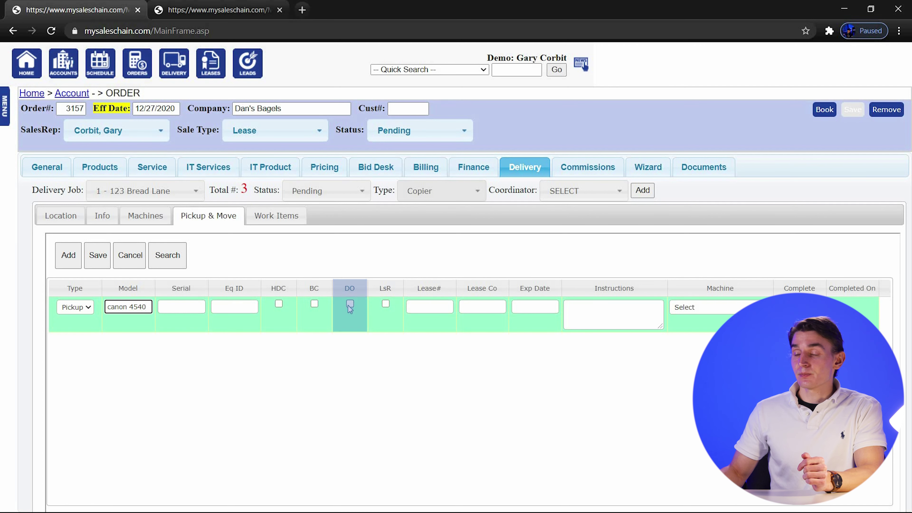
# Tick LsR, paste the lease number, and set lease company GA.
pyautogui.click(386, 305)
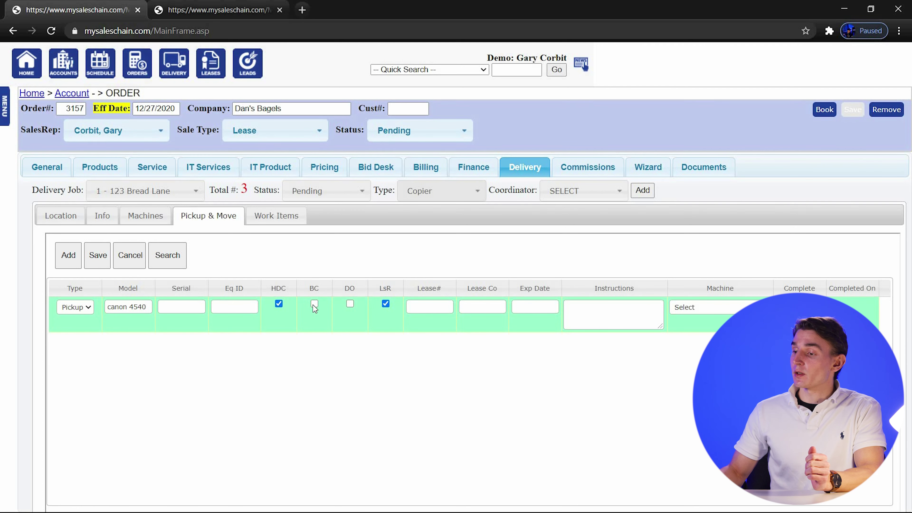
pyautogui.press('Tab')
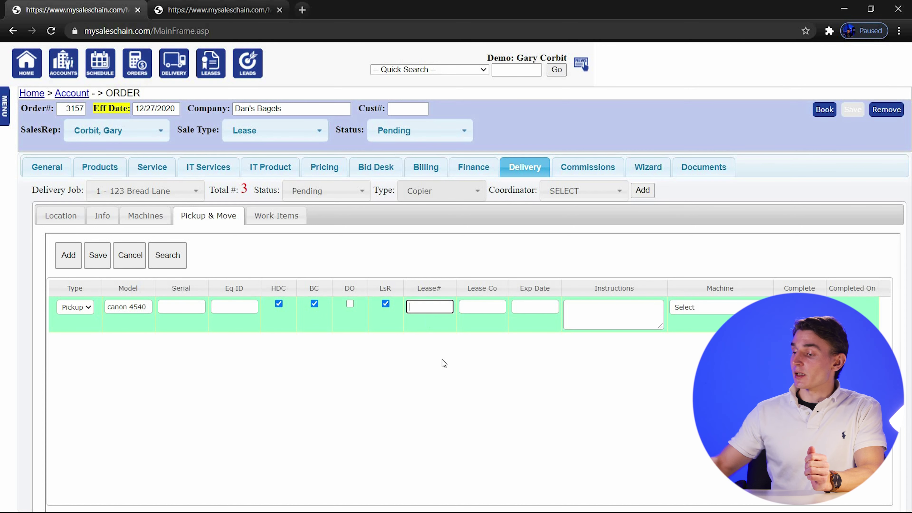
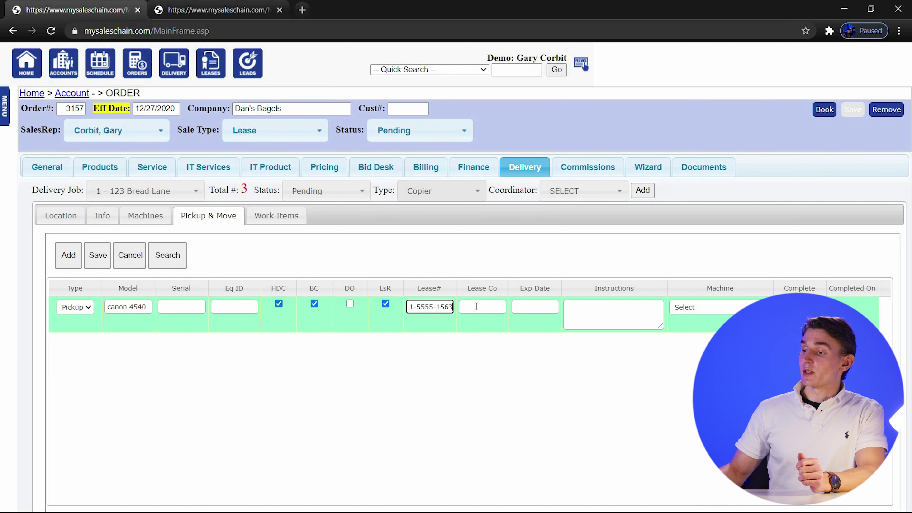
pyautogui.click(485, 305)
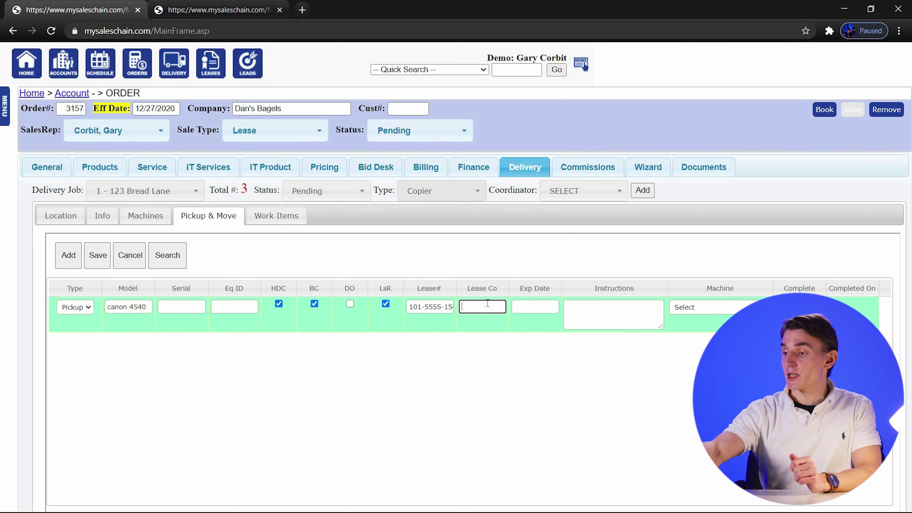
pyautogui.write('GA')
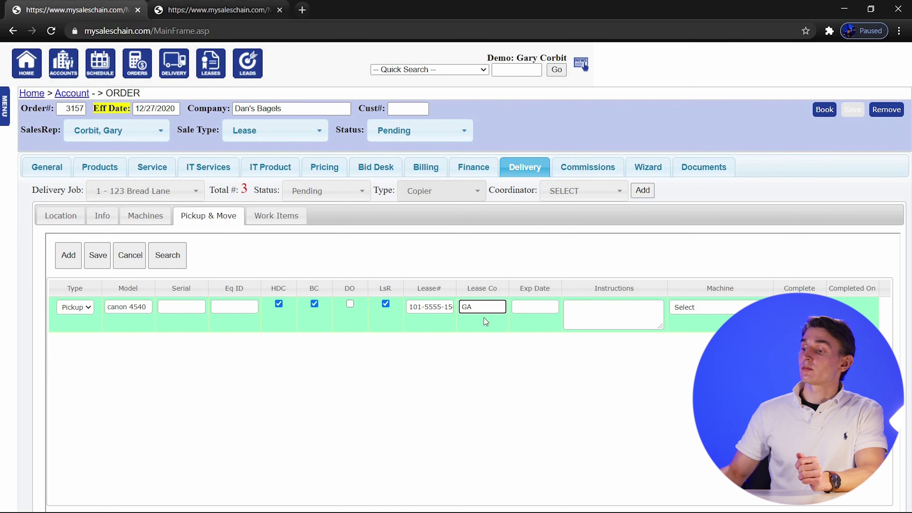
pyautogui.click(514, 341)
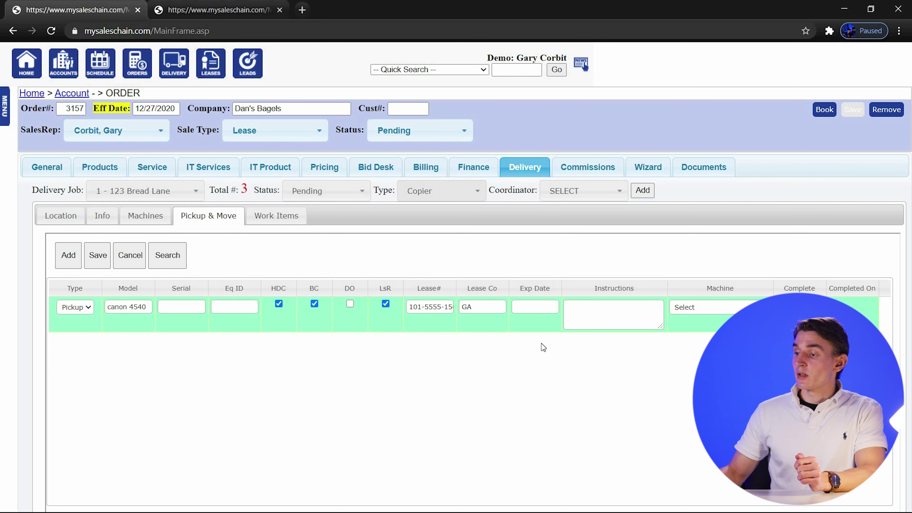
pyautogui.click(528, 305)
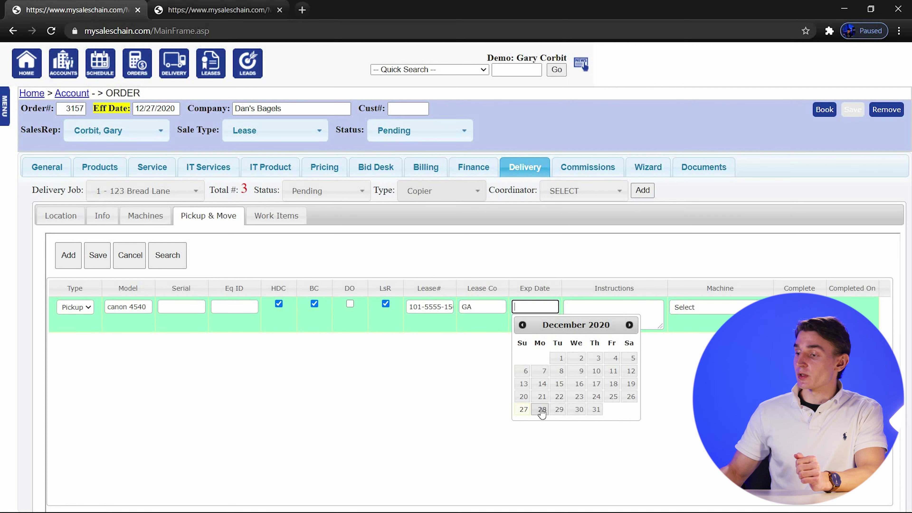
# Set expiry 12/31/2020, instructions 'stairs -second floor', and link machine 1-1 imageRUNNER.
pyautogui.click(596, 415)
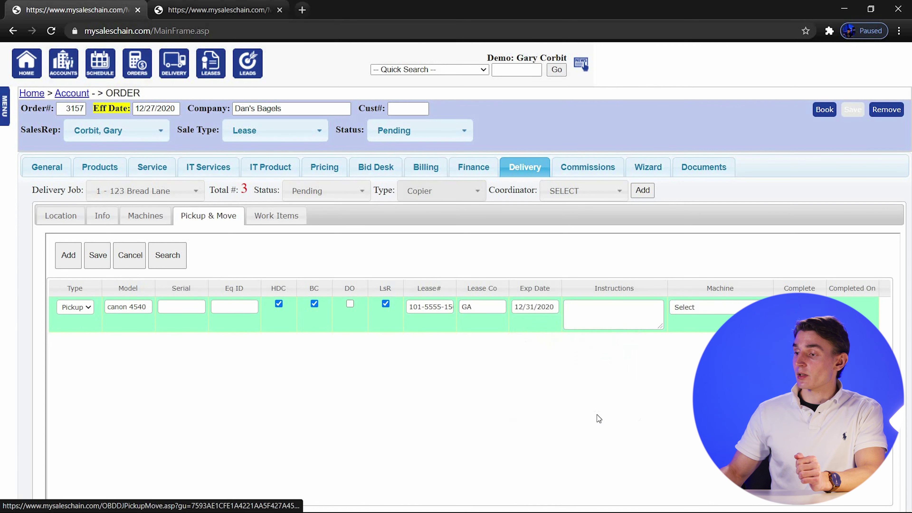
pyautogui.click(623, 316)
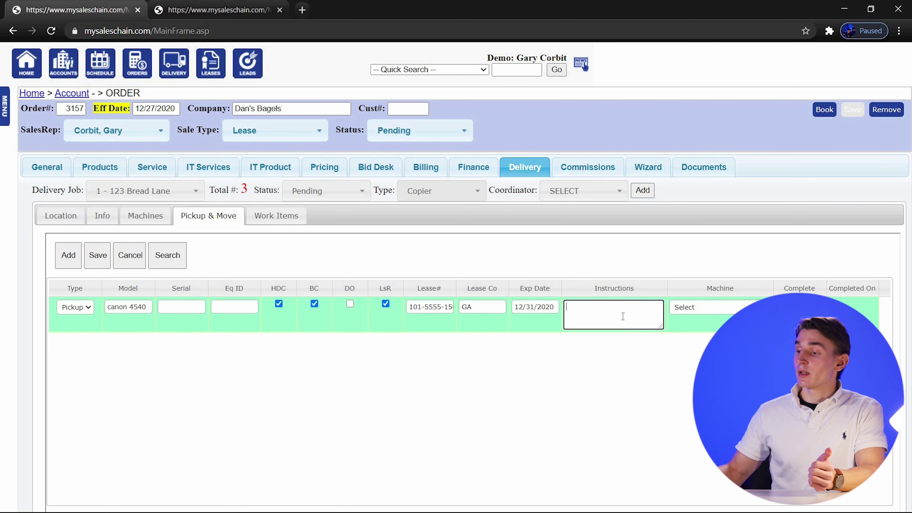
pyautogui.write('stairs')
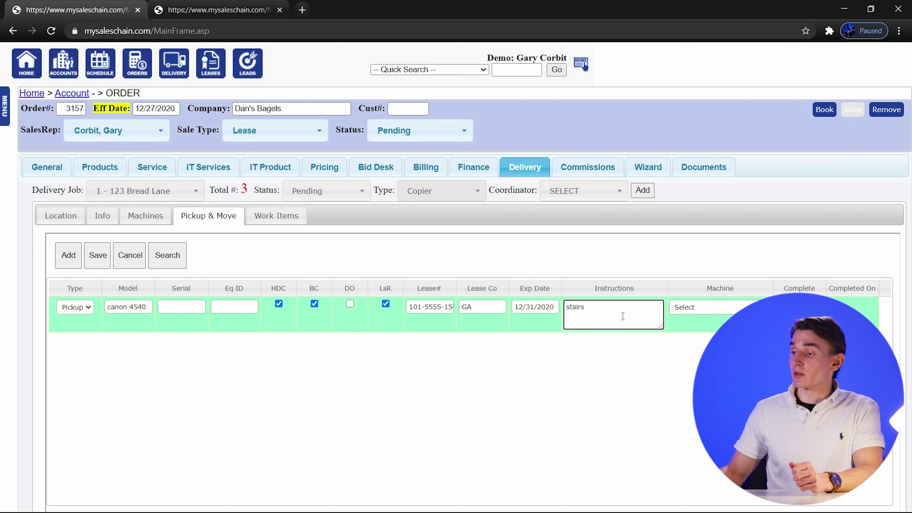
pyautogui.write(' -second floor')
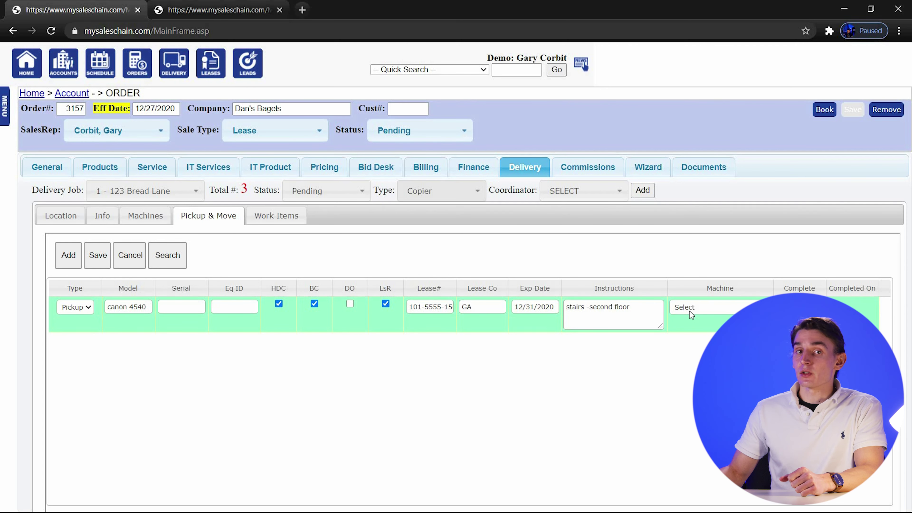
pyautogui.click(690, 308)
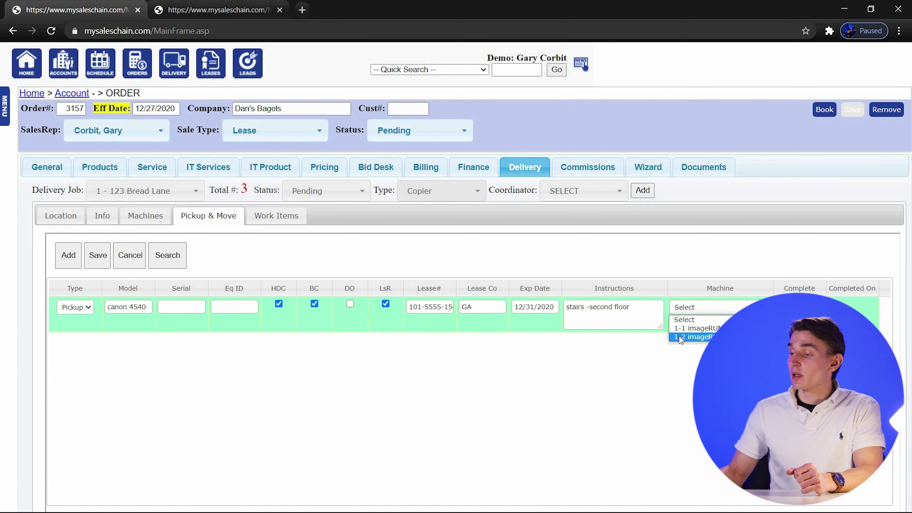
pyautogui.click(579, 409)
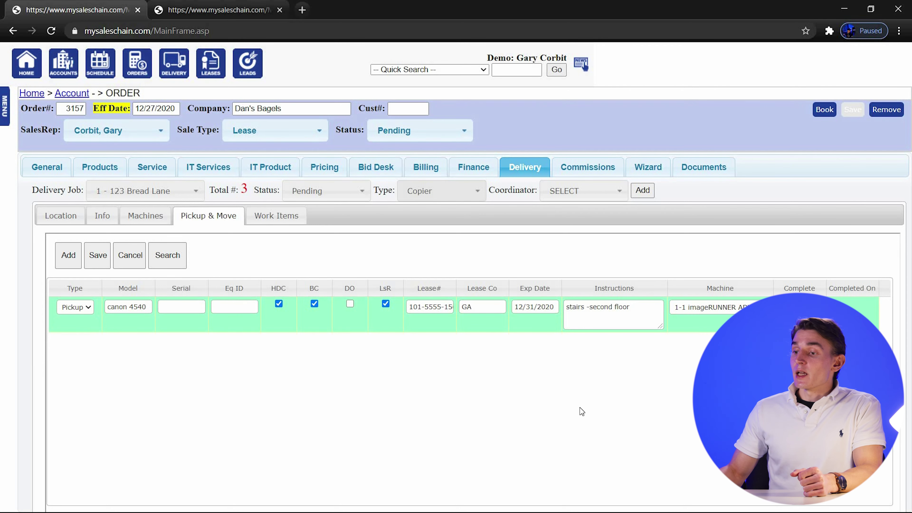
# Save the canon 4540 pickup row, then add a fresh blank Pickup entry row.
pyautogui.click(94, 261)
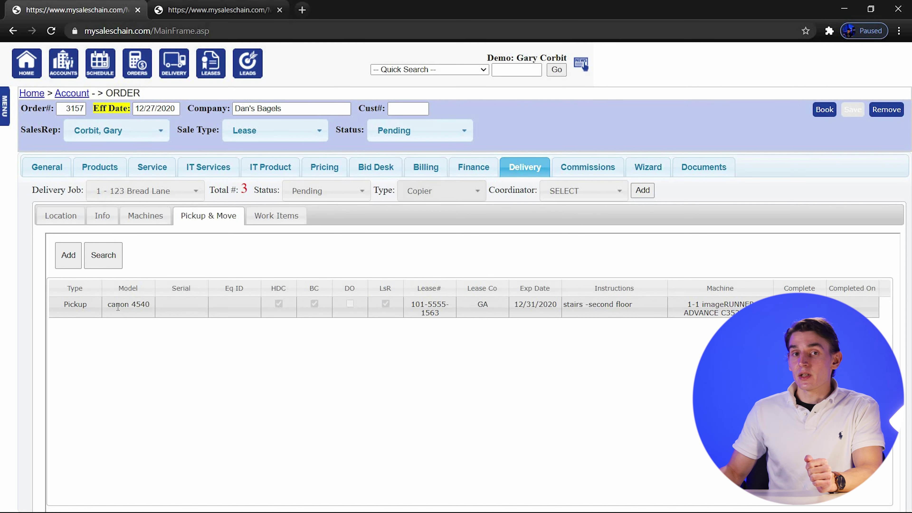
pyautogui.click(76, 266)
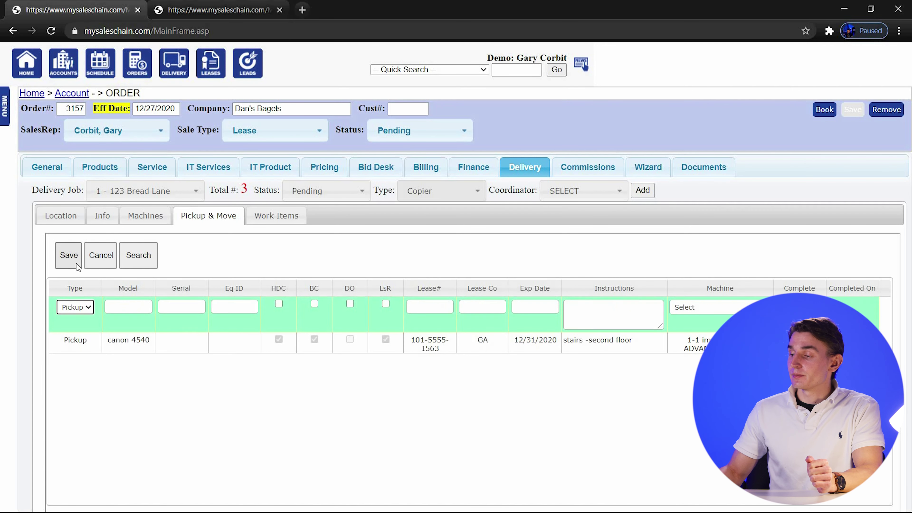
pyautogui.click(718, 308)
pyautogui.click(693, 337)
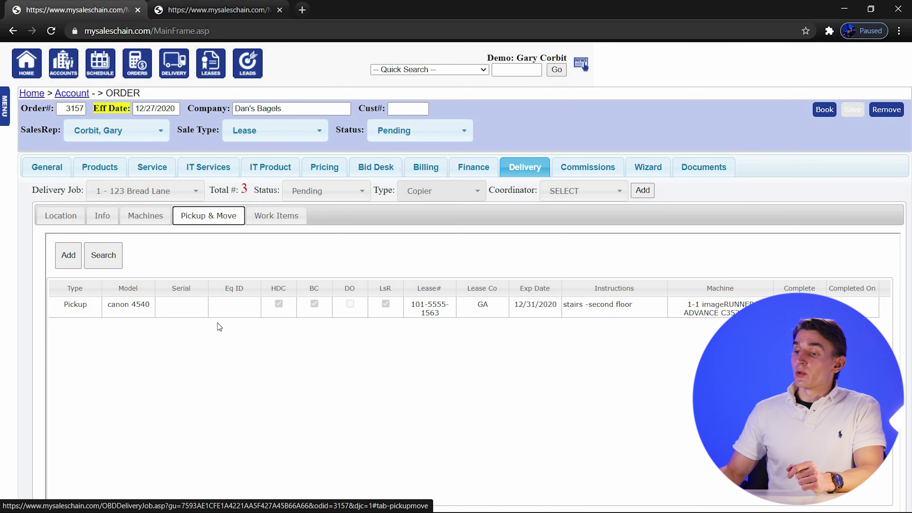
pyautogui.click(72, 258)
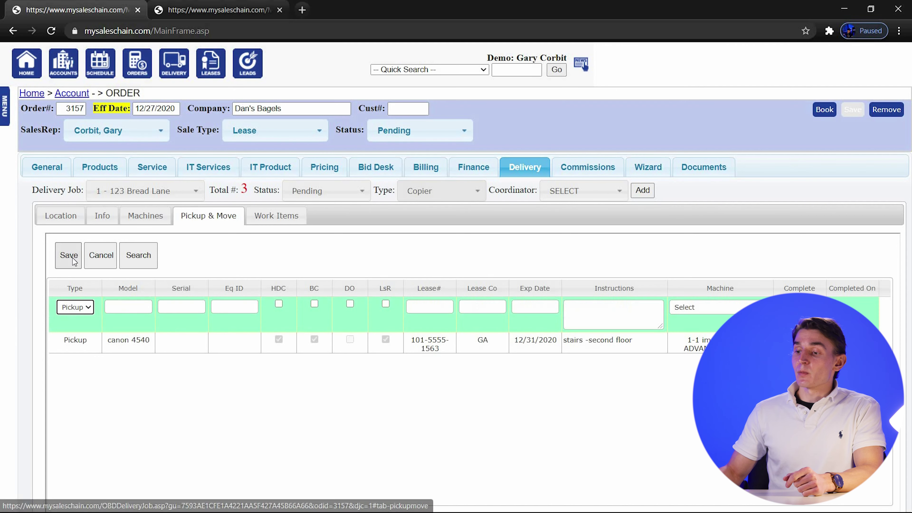